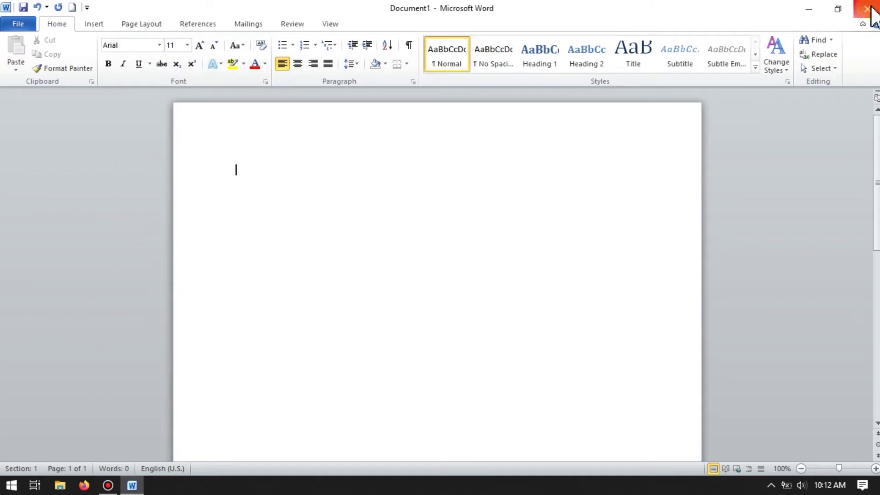
Cancel closing the unsaved document and set its font size to 12
left_click(867, 8)
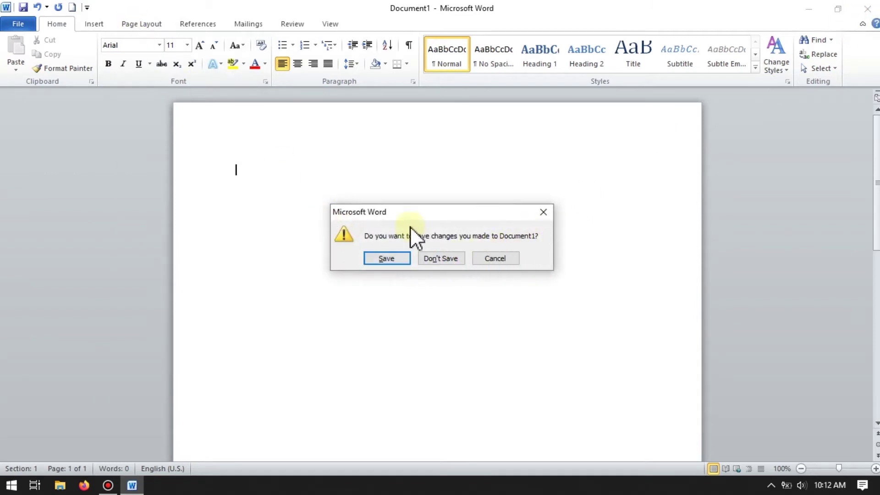
left_click(495, 258)
left_click(186, 44)
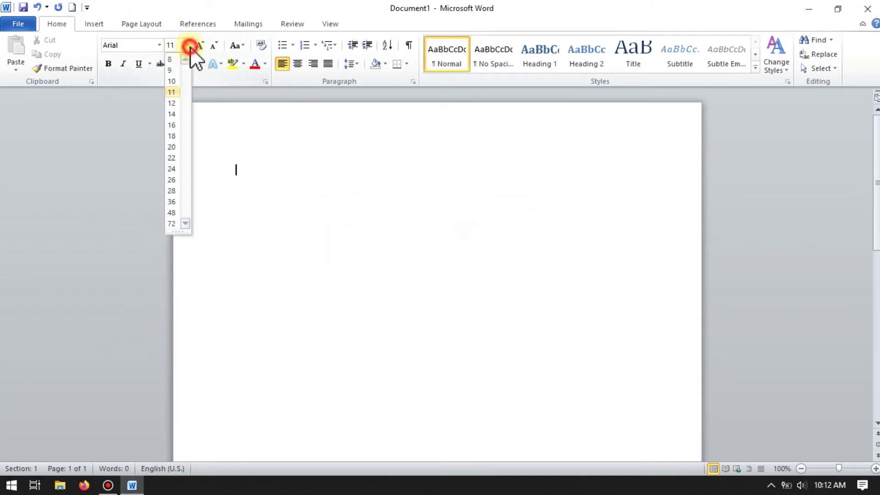
left_click(172, 103)
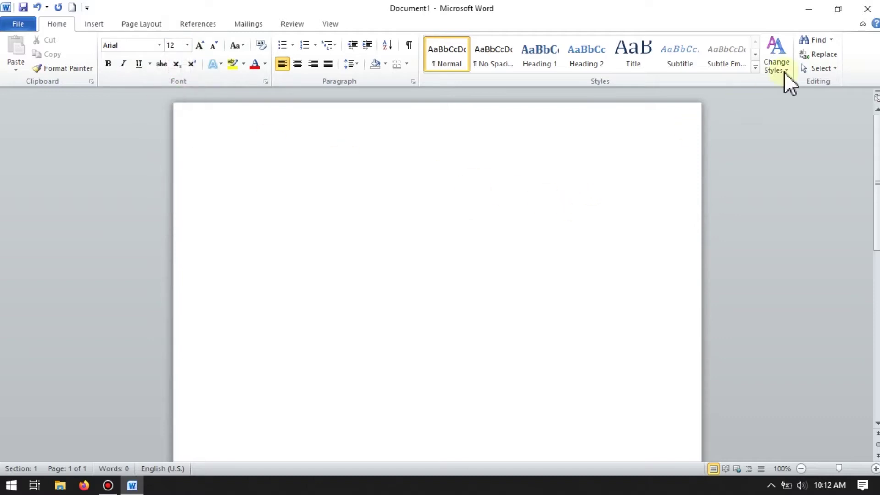
Close the document, saving it to the Desktop as Doc1 and replacing the existing file, and exit Word
left_click(871, 10)
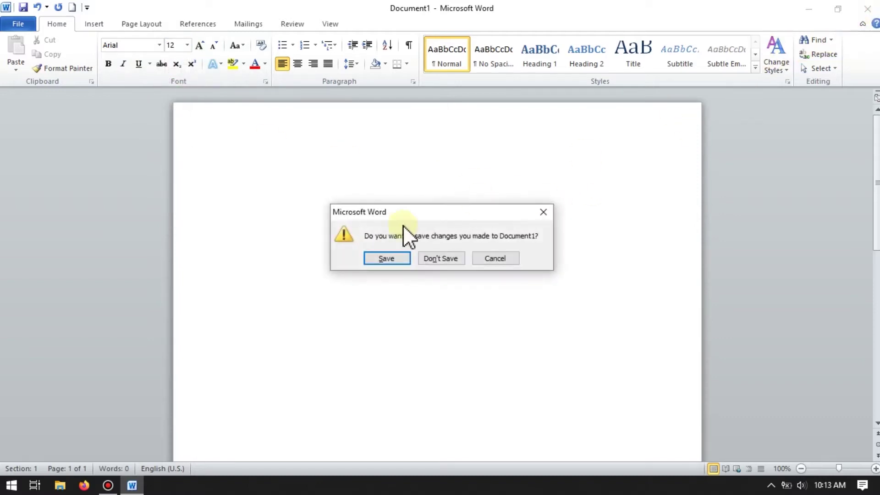
left_click(386, 258)
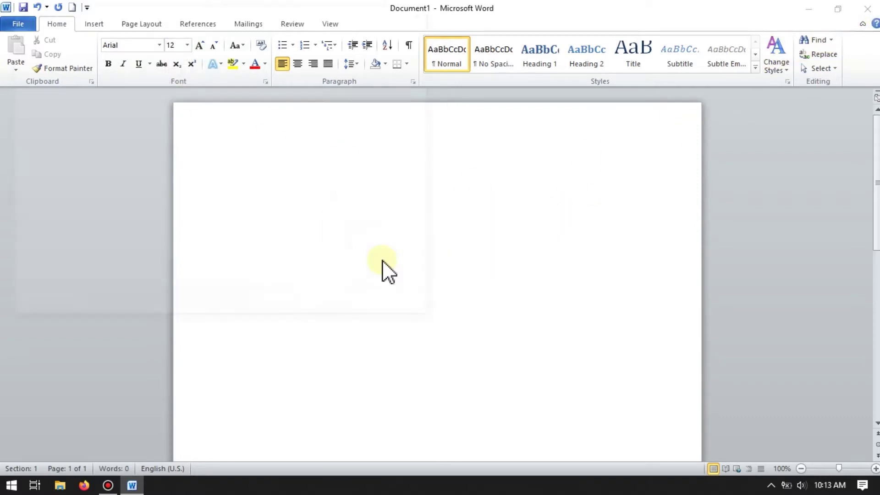
left_click(52, 110)
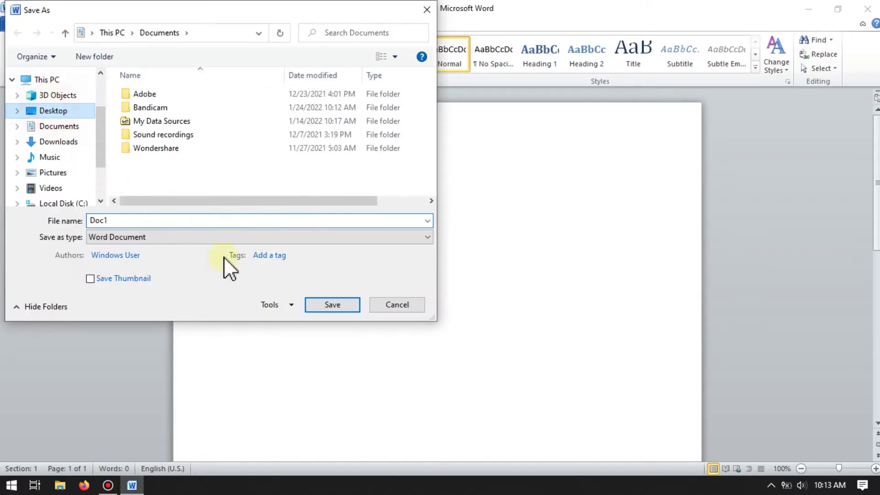
left_click(330, 303)
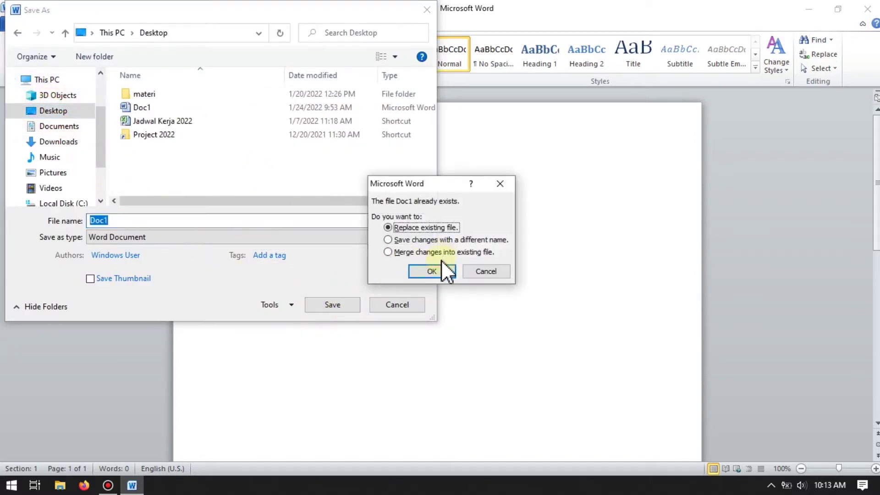
left_click(435, 272)
left_click(867, 8)
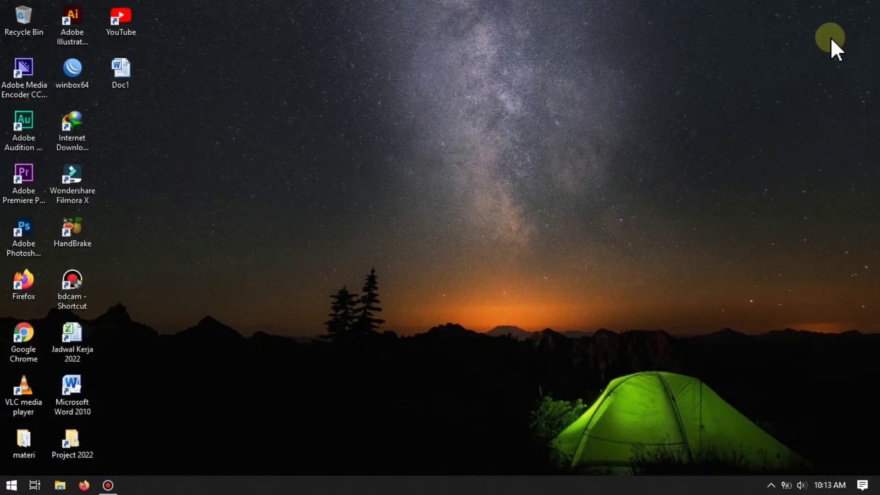
Refresh the desktop and launch Microsoft Word 2010 with a new blank document
right_click(329, 133)
left_click(373, 190)
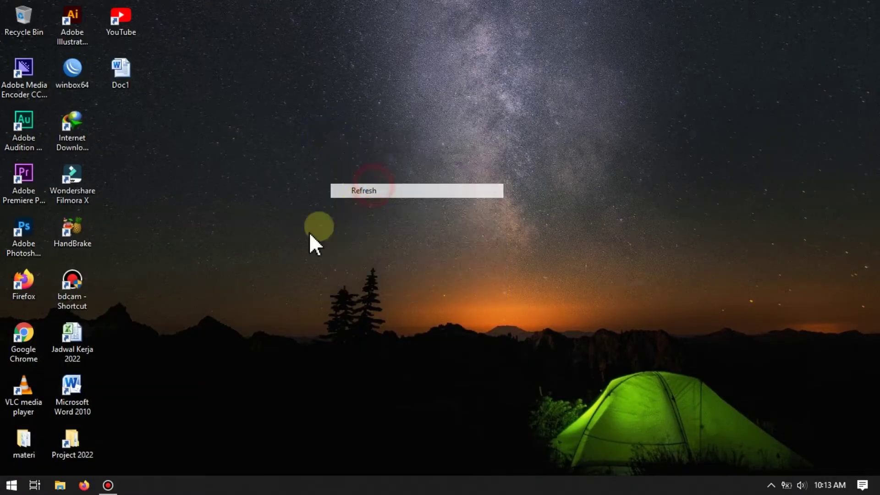
double_click(73, 390)
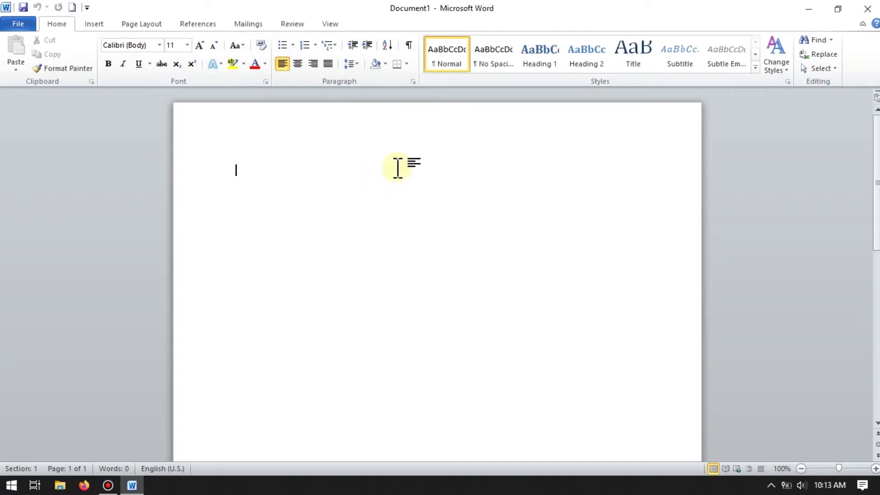
Set the font of the blank document to Arial at size 12
left_click(70, 29)
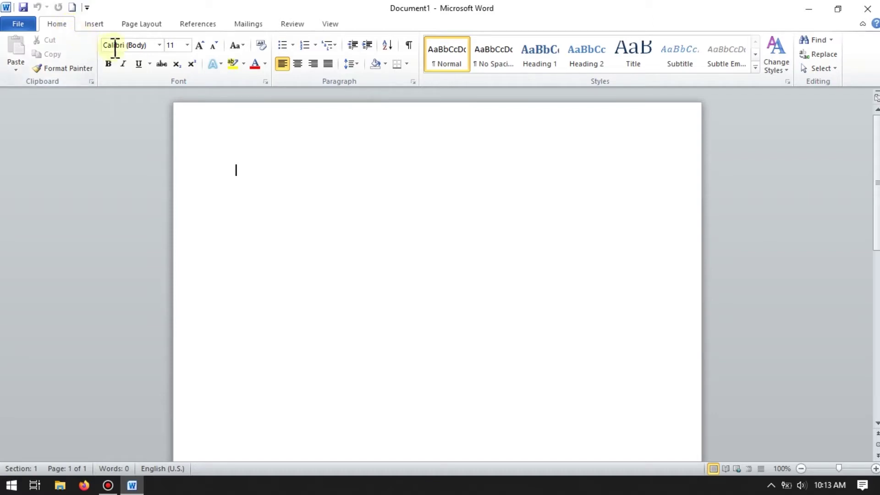
left_click(160, 45)
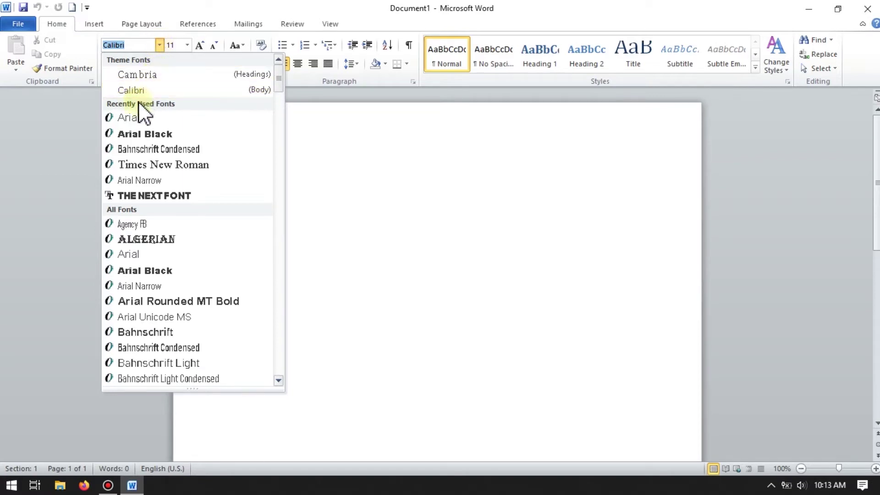
left_click(133, 122)
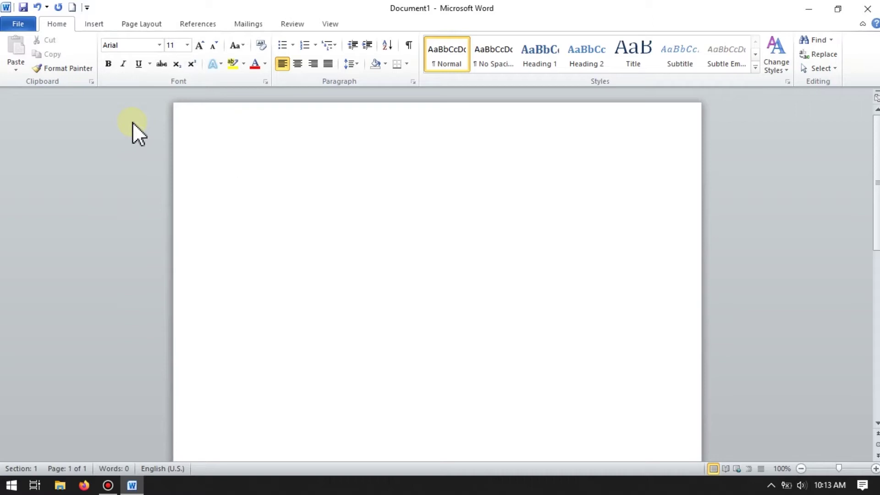
left_click(187, 45)
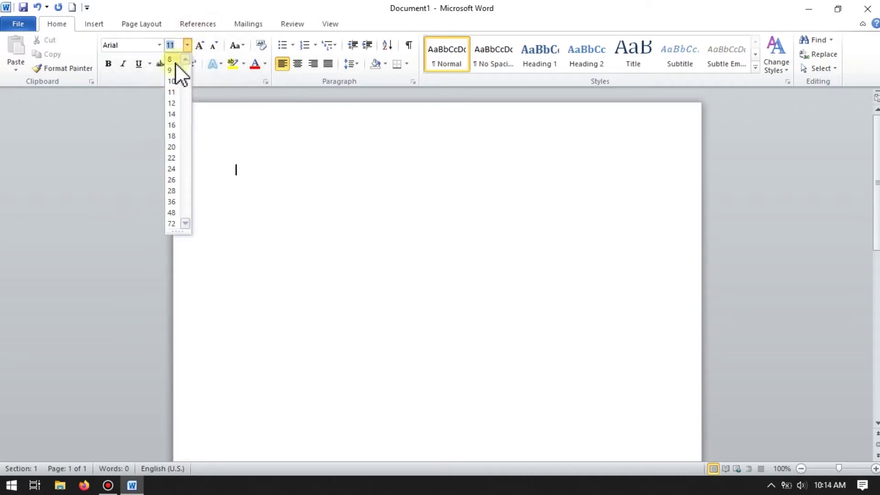
left_click(172, 103)
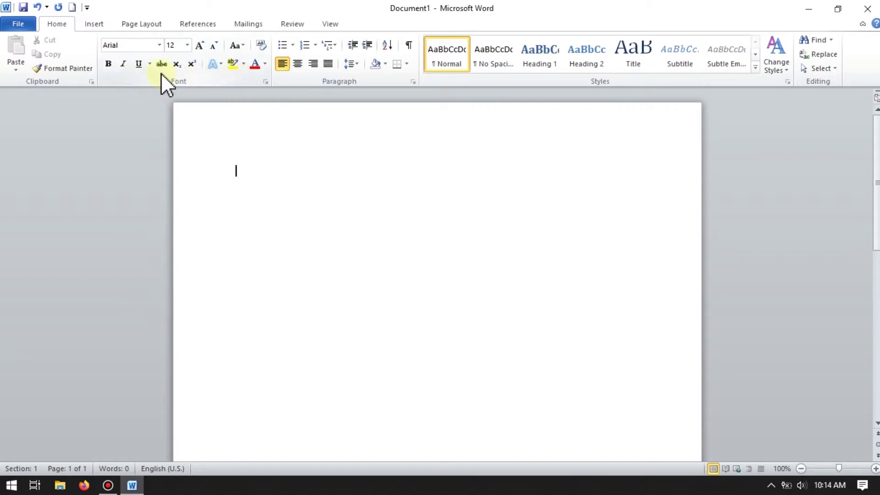
Create another blank document to check its default font and size, and close it
left_click(72, 6)
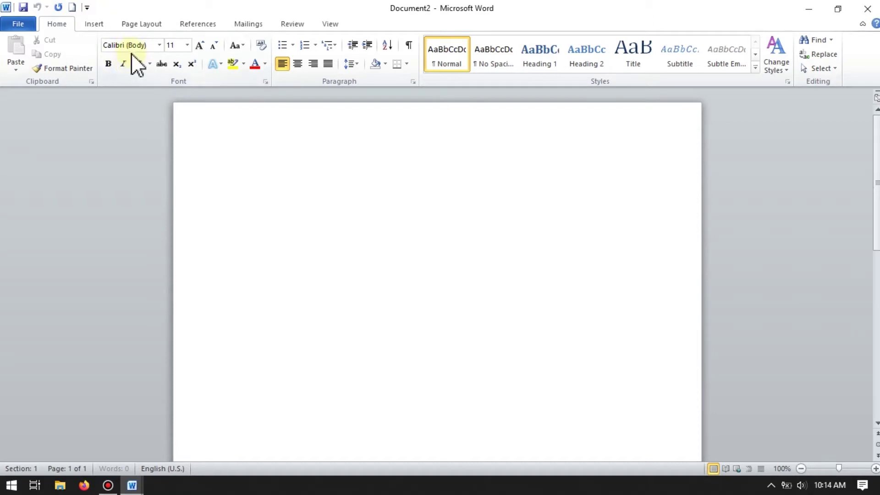
left_click(867, 8)
Choose the Regular style and size 12 for Arial in the font settings and review the advanced character spacing options
left_click(266, 82)
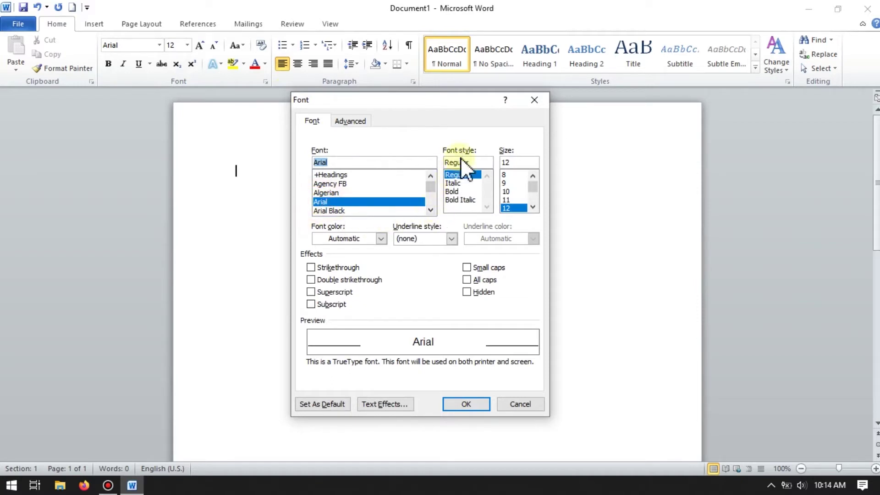
left_click(466, 174)
left_click(510, 209)
left_click(353, 120)
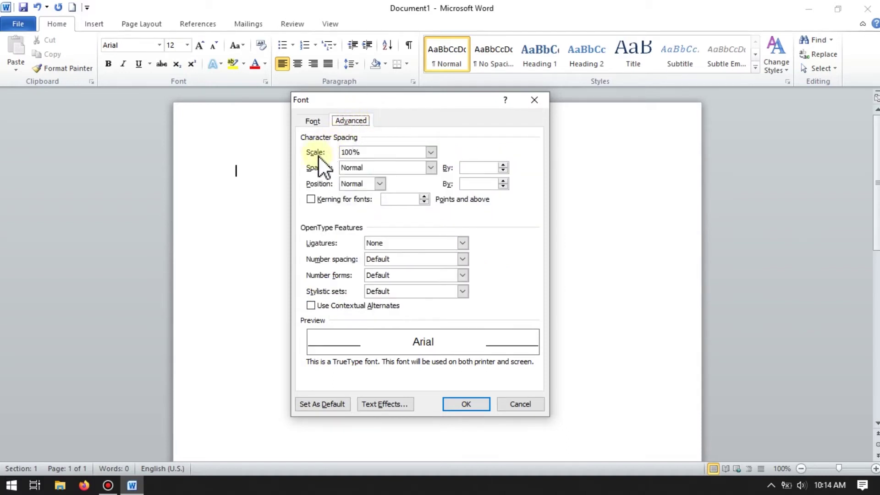
left_click(371, 152)
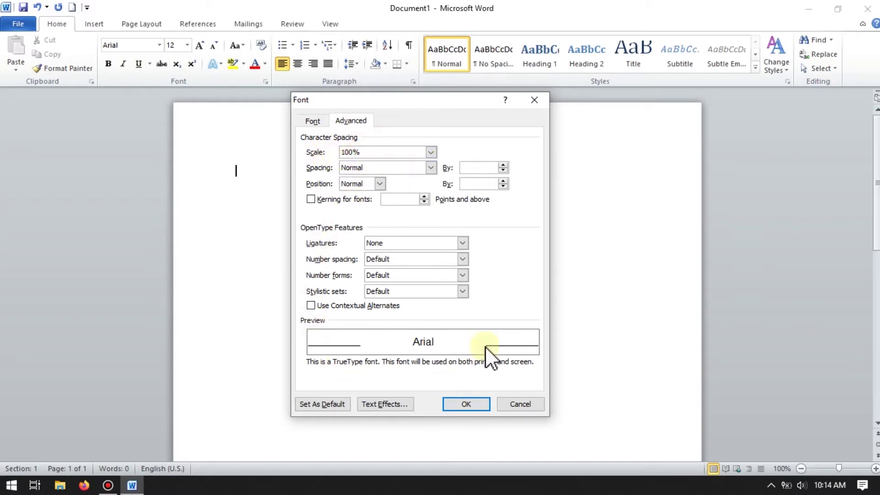
left_click(314, 121)
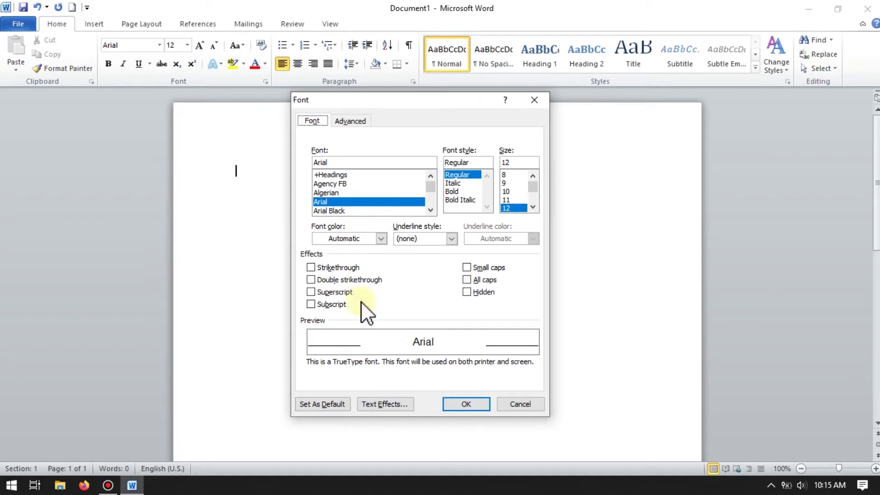
Make Arial 12 pt the default font for all documents based on the Normal template
left_click(317, 405)
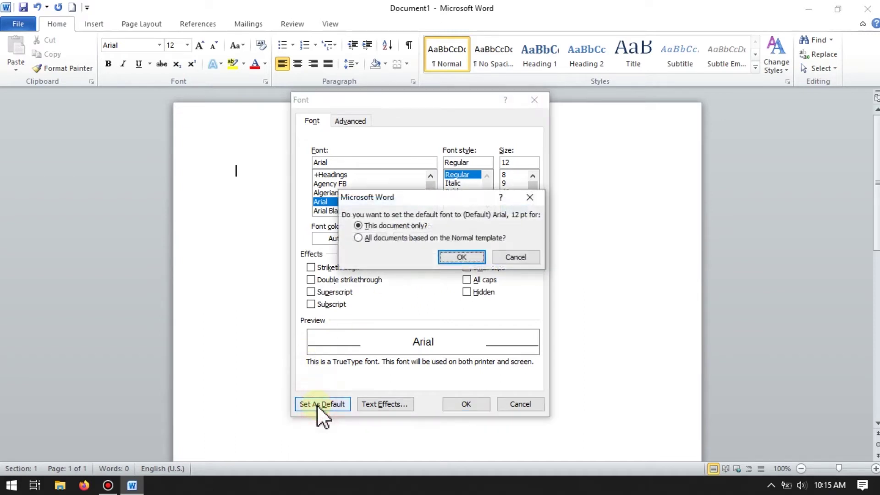
left_click_drag(434, 195, 199, 183)
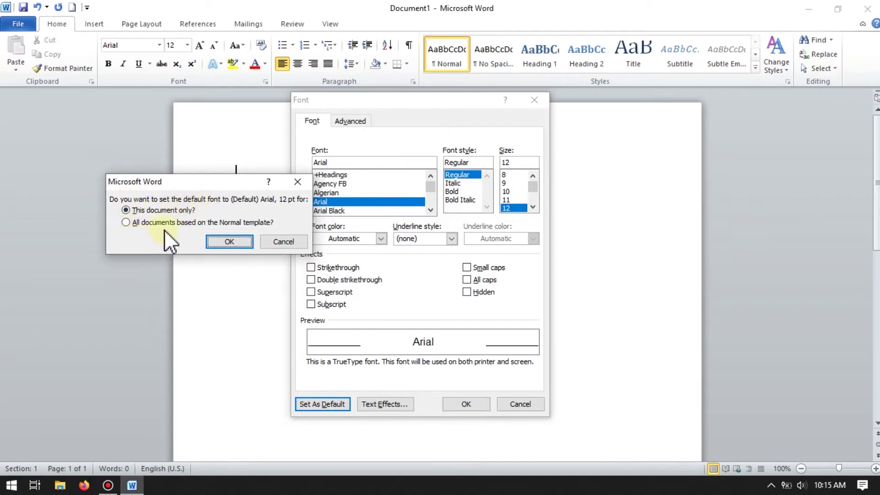
left_click(125, 223)
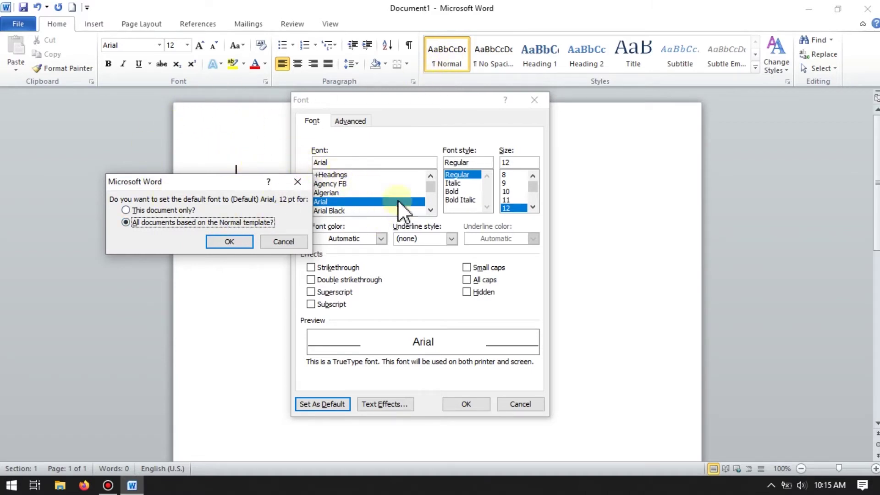
left_click(227, 241)
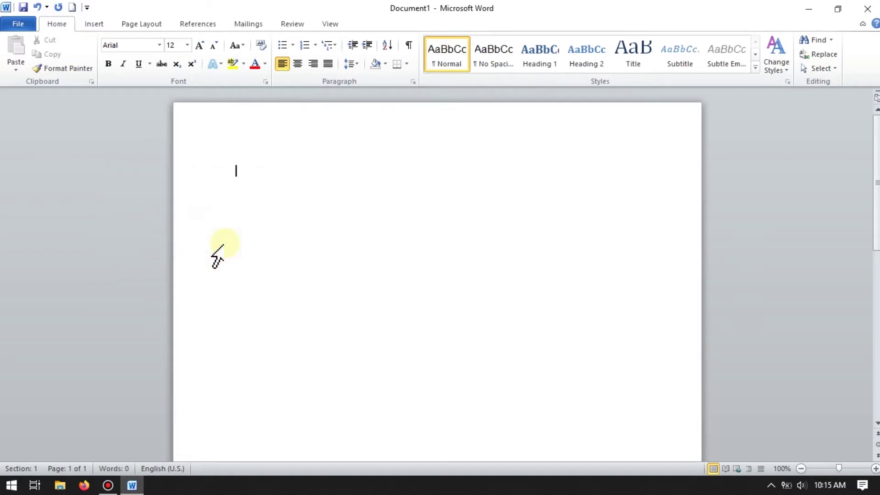
Try centered and justified alignment on the empty paragraph and restore left alignment
left_click(297, 64)
left_click(329, 65)
left_click(280, 64)
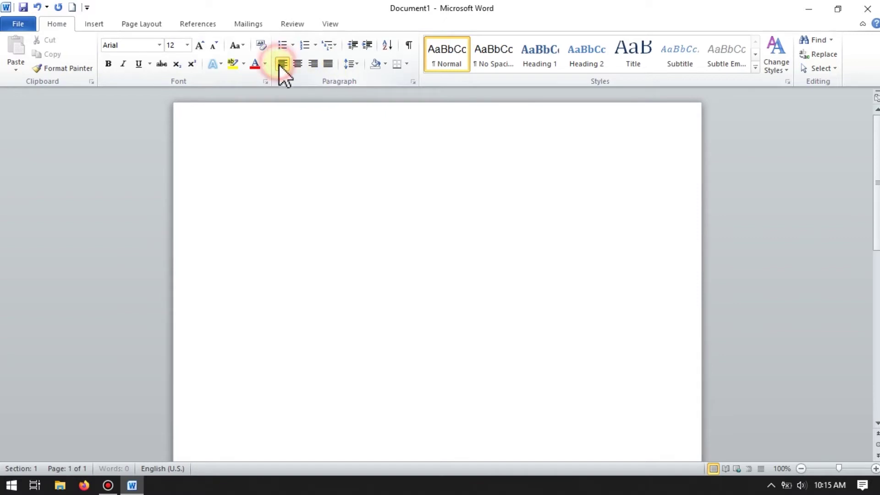
Open the paragraph settings and set the alignment to Justified
left_click(413, 83)
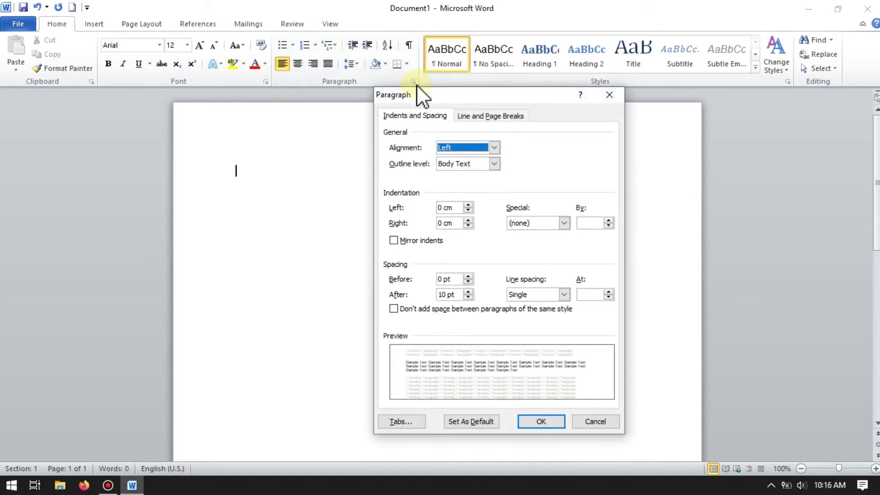
left_click_drag(463, 97, 331, 106)
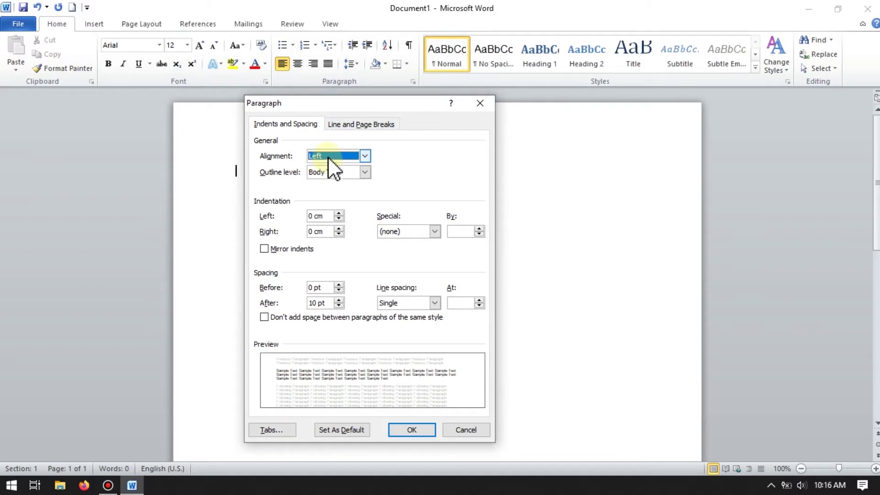
left_click(365, 156)
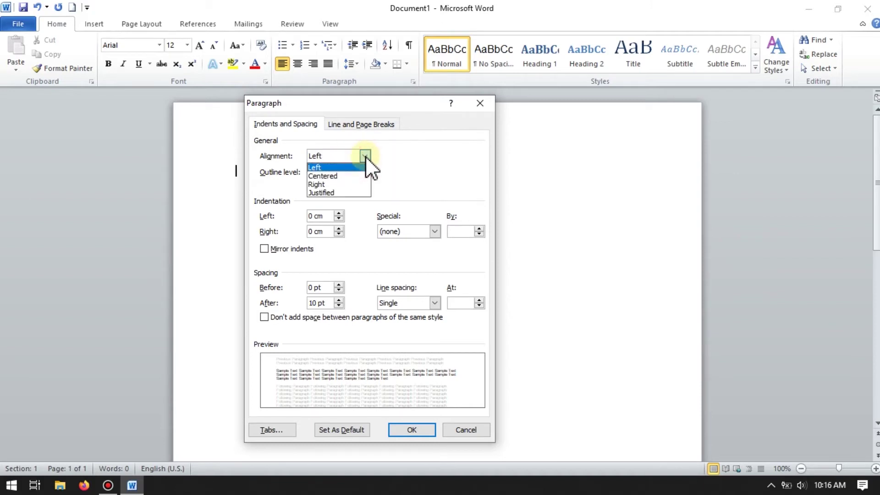
left_click(326, 193)
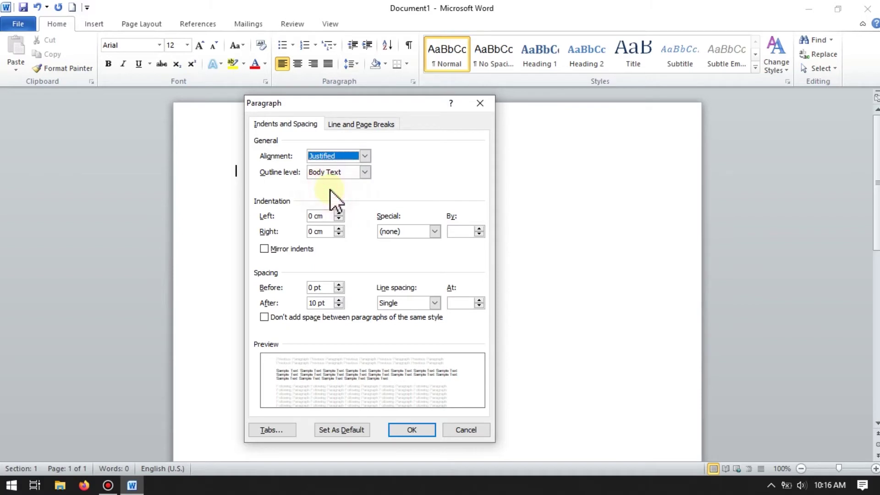
left_click(329, 67)
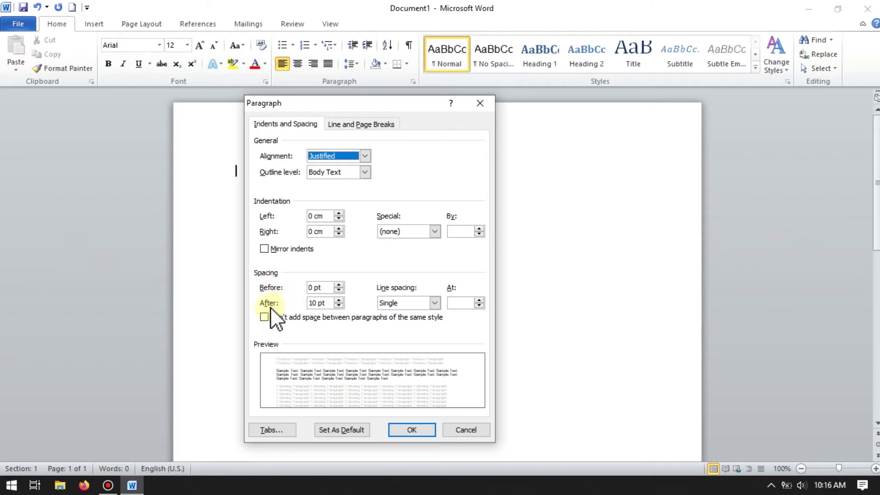
Set the paragraph spacing after to 6 pt
left_click(339, 306)
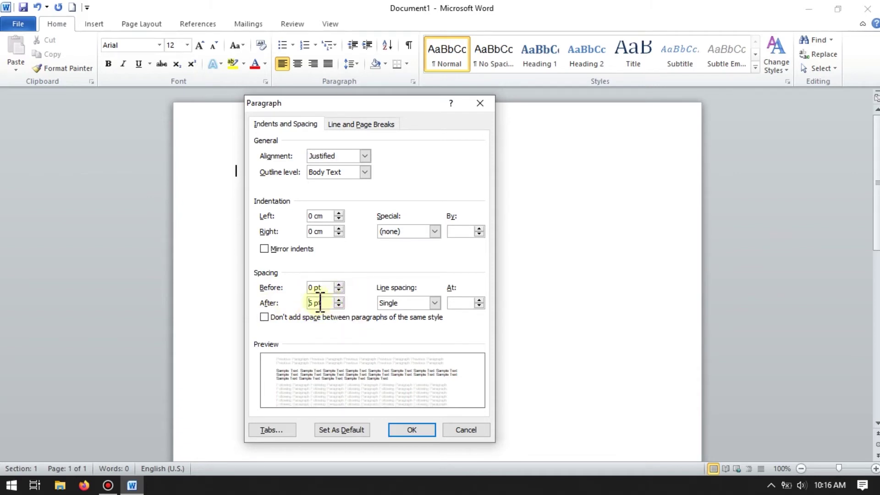
left_click(320, 304)
left_click(318, 302)
left_click(324, 303)
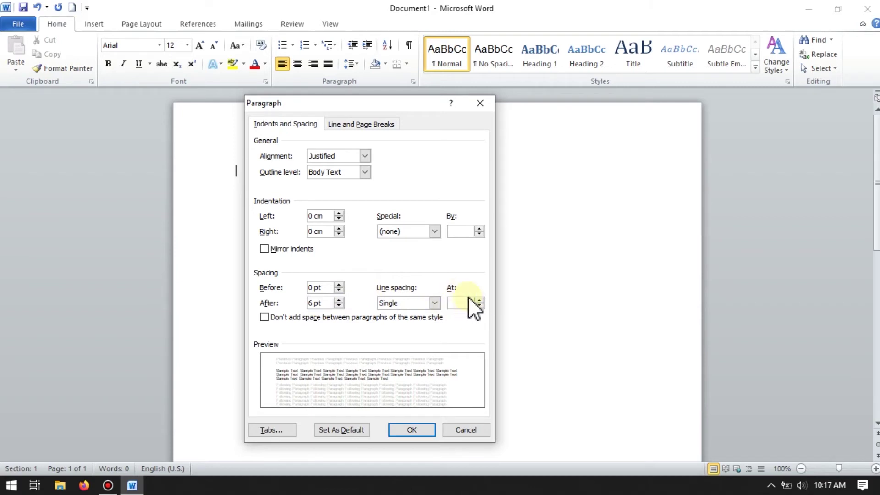
Set the line spacing to Multiple at 1.5 and view the line and page break options
left_click(479, 301)
left_click(480, 300)
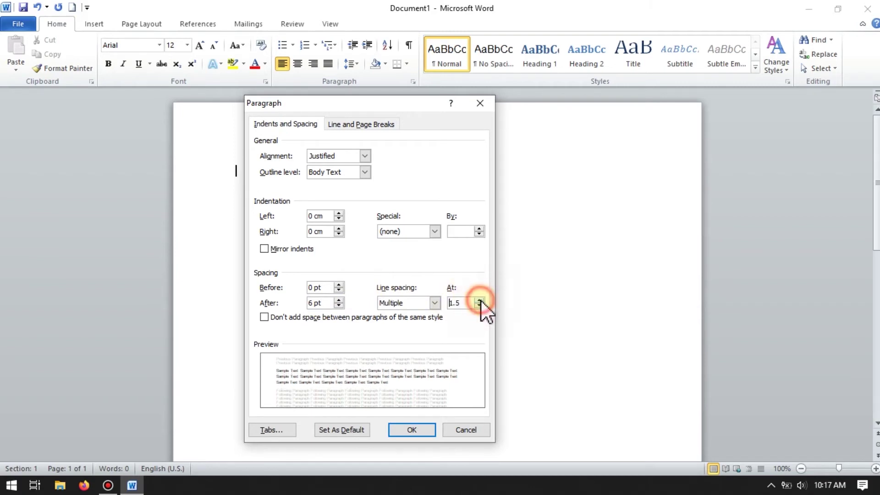
left_click(464, 303)
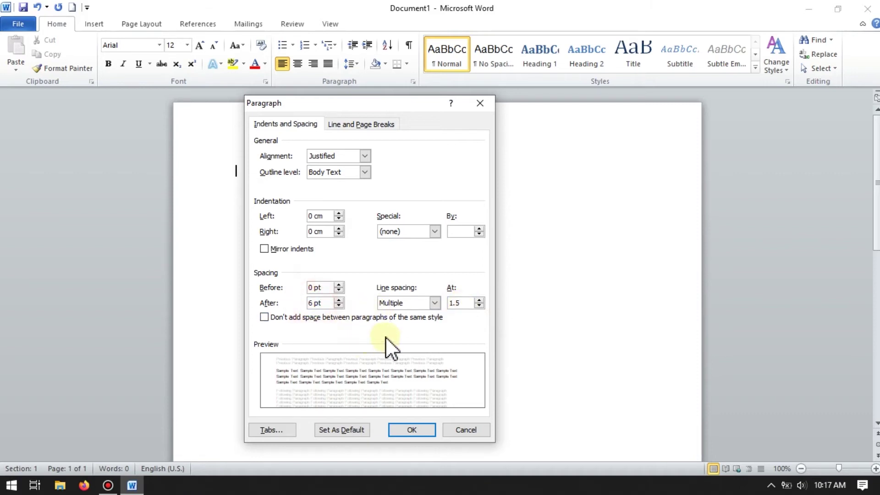
left_click(466, 303)
left_click(362, 126)
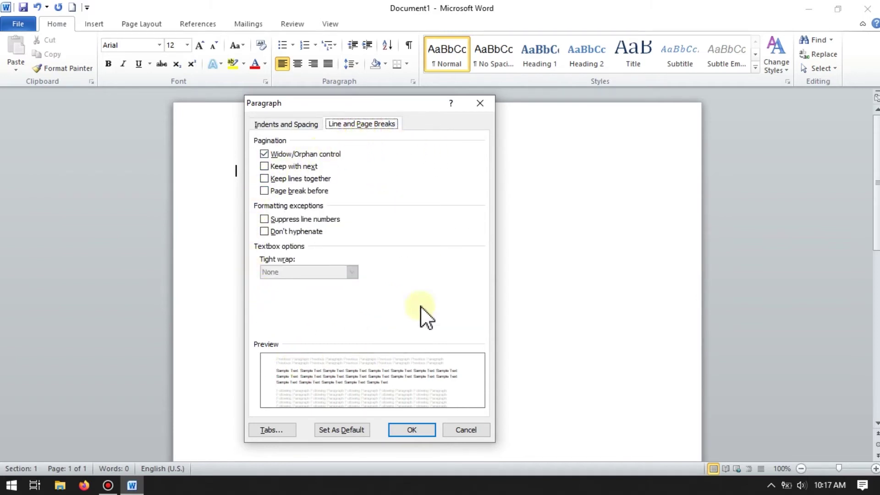
Save the paragraph alignment, indentation and spacing as the default for all documents based on the Normal template
left_click(283, 124)
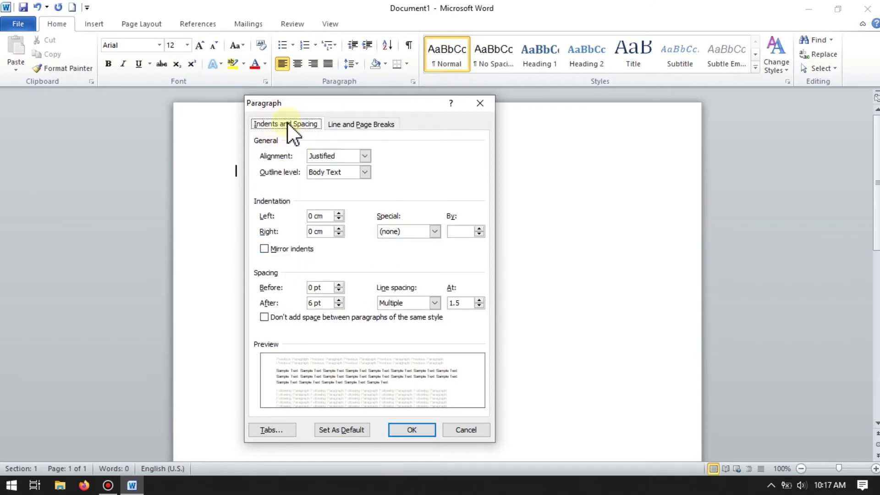
left_click(342, 431)
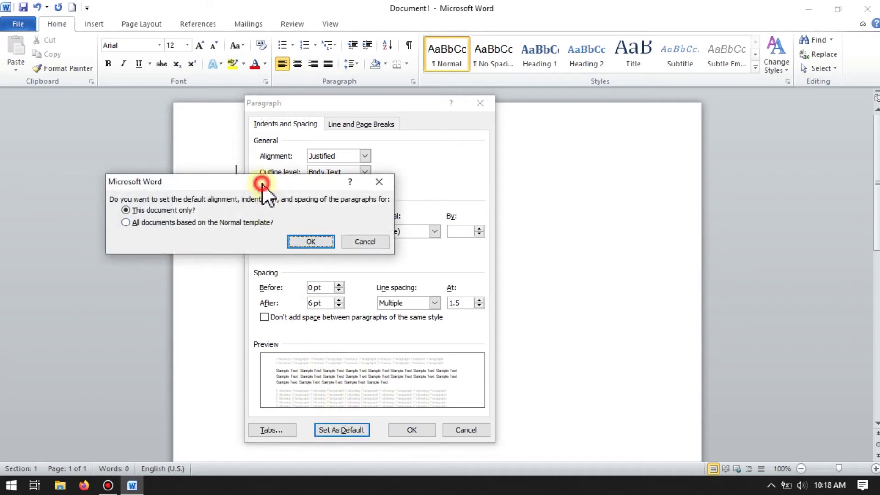
left_click_drag(262, 184, 553, 153)
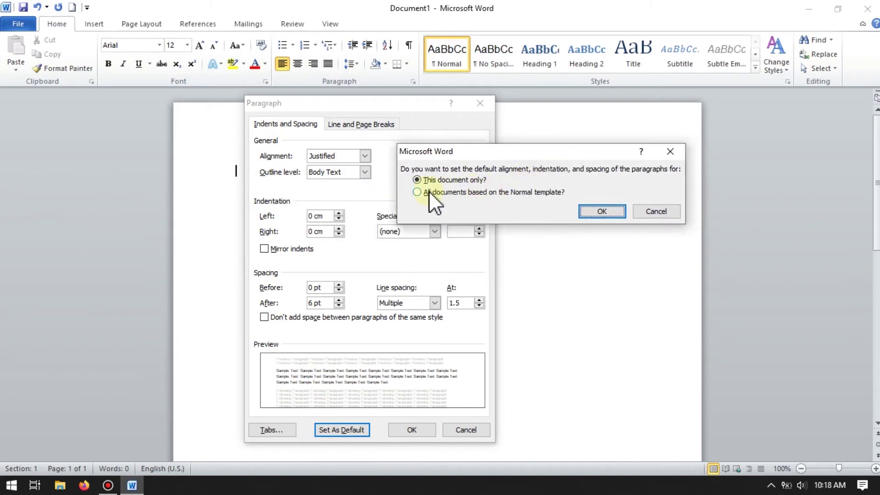
left_click(416, 192)
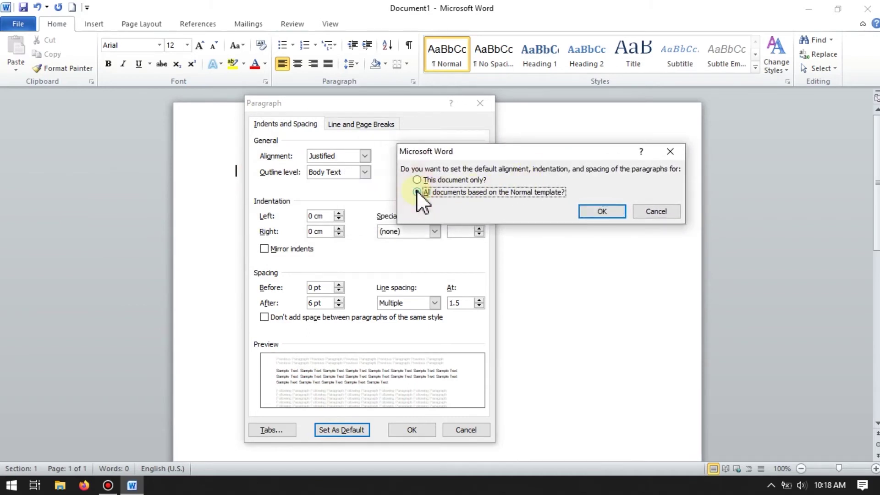
left_click(585, 209)
left_click(598, 212)
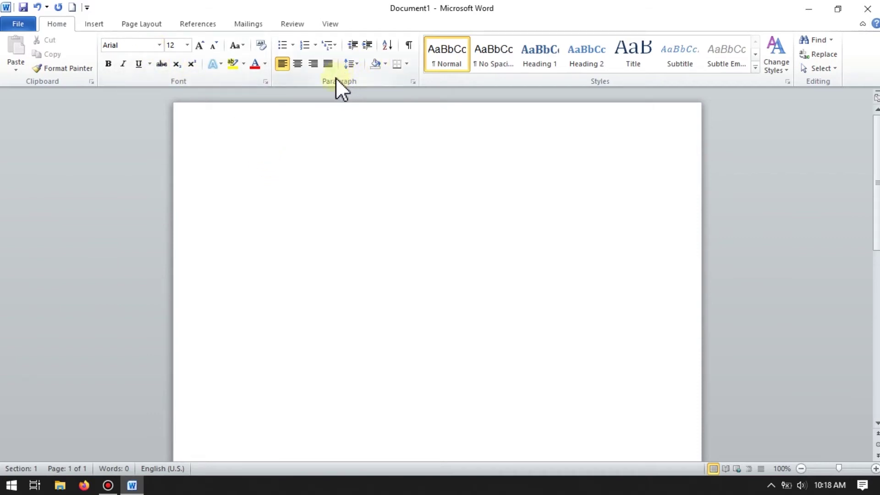
Open the page setup settings and examine the margin, paper and layout options
left_click(162, 27)
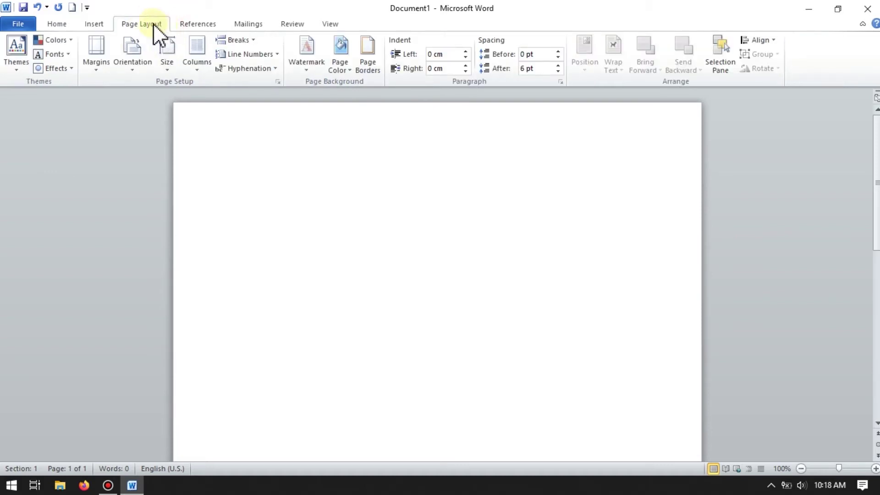
left_click(97, 71)
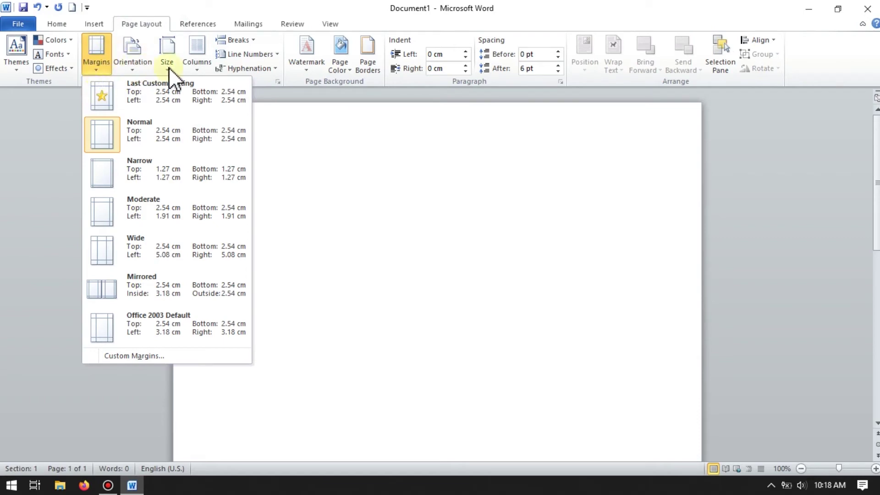
left_click(147, 26)
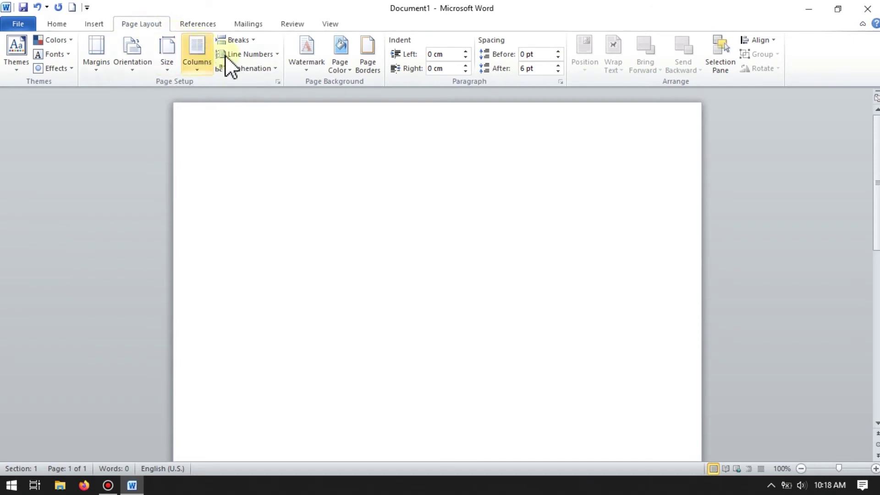
left_click(278, 82)
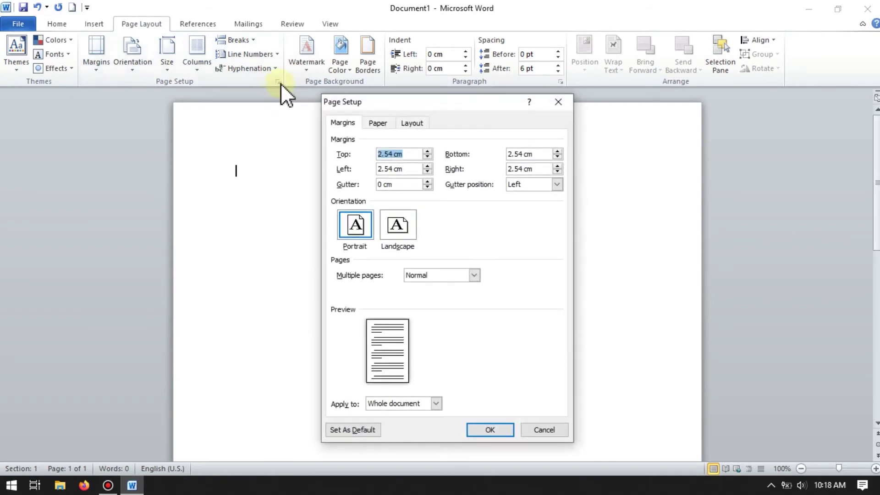
mouse_move(465, 103)
left_mouse_down()
mouse_move(450, 113)
mouse_move(453, 105)
left_mouse_up()
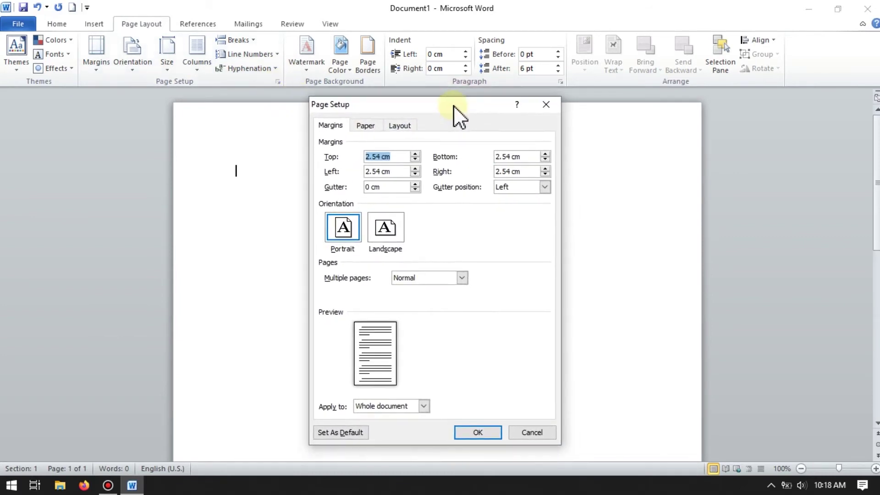
left_click(366, 126)
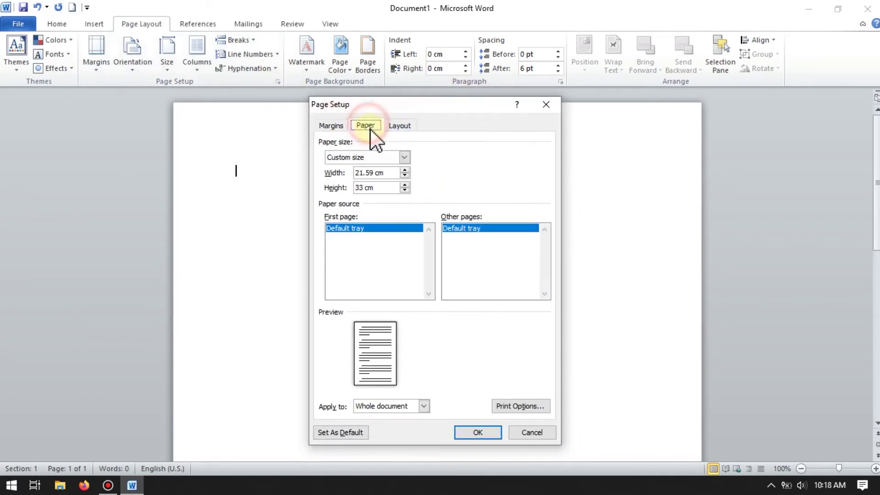
left_click(400, 125)
left_click(339, 125)
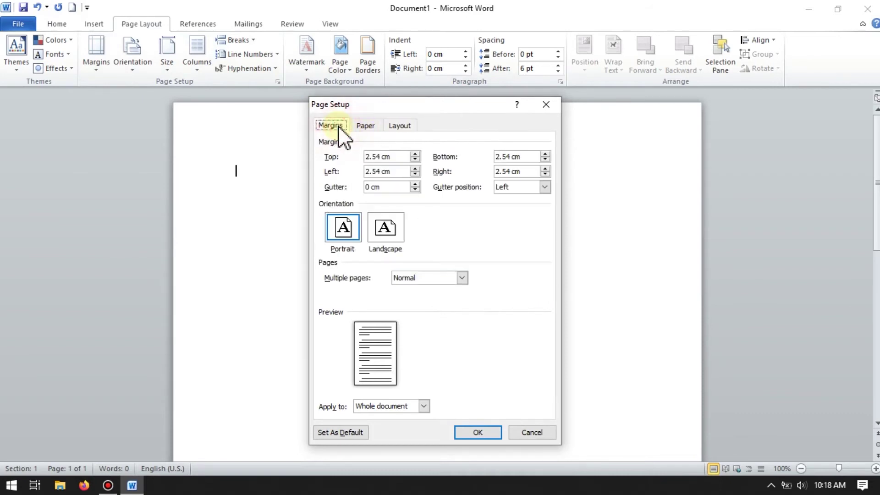
Set the page margins to 4 cm top, 4 cm left, 3 cm bottom and 3 cm right
double_click(381, 156)
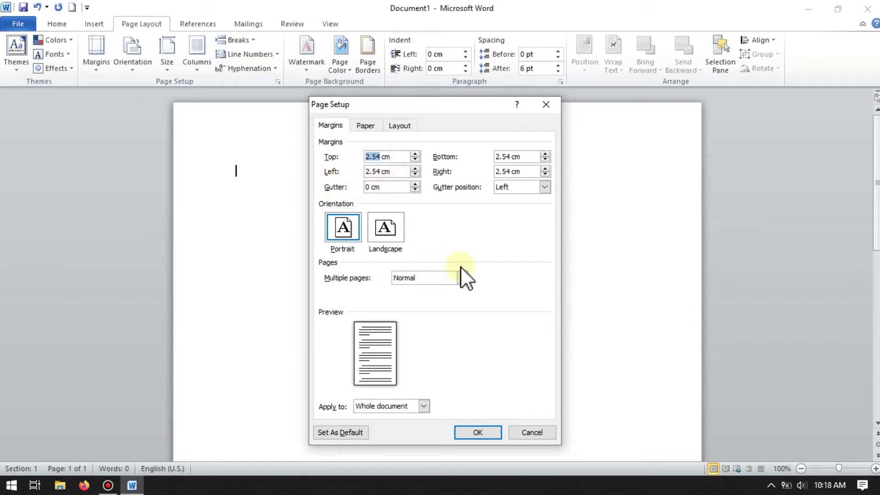
type("4")
double_click(381, 171)
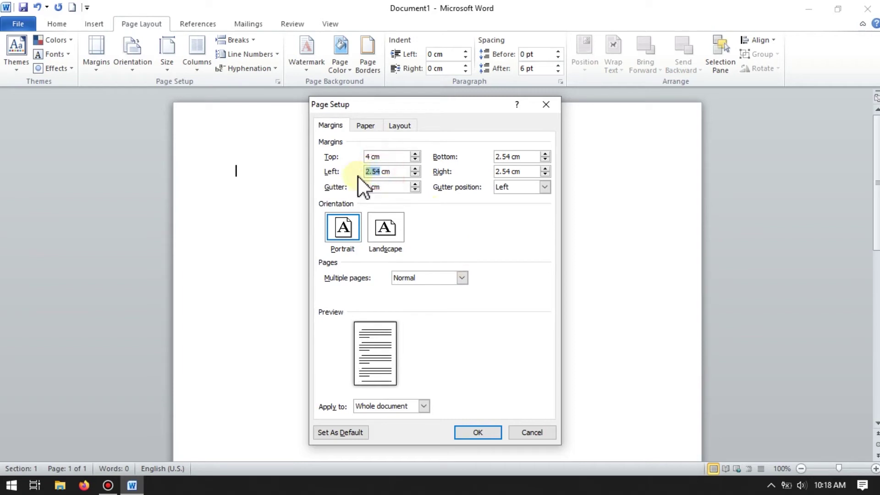
type("4")
double_click(507, 157)
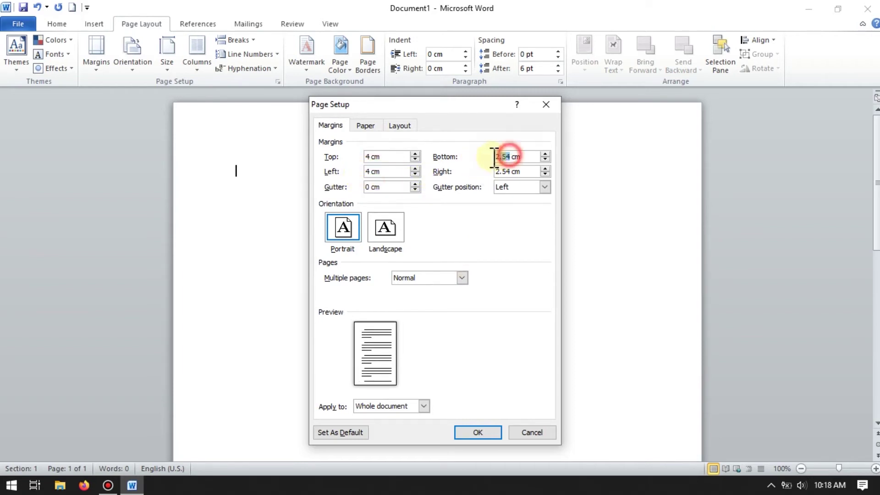
type("3")
double_click(506, 171)
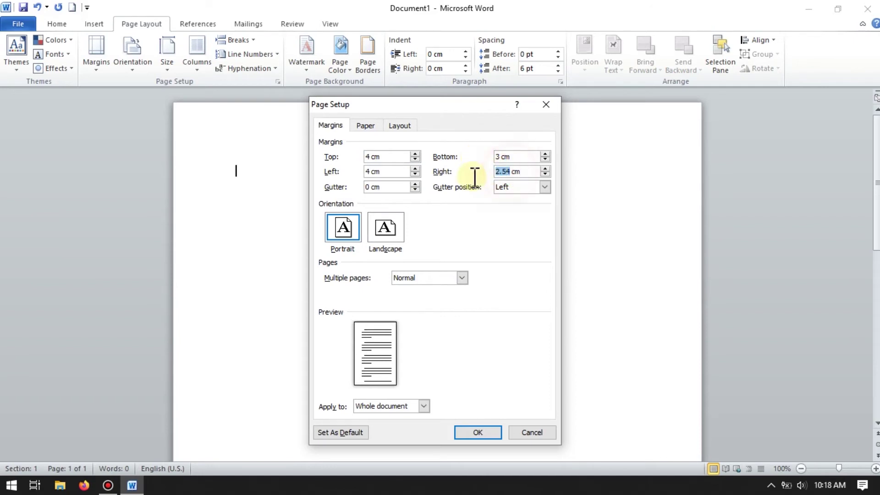
type("3")
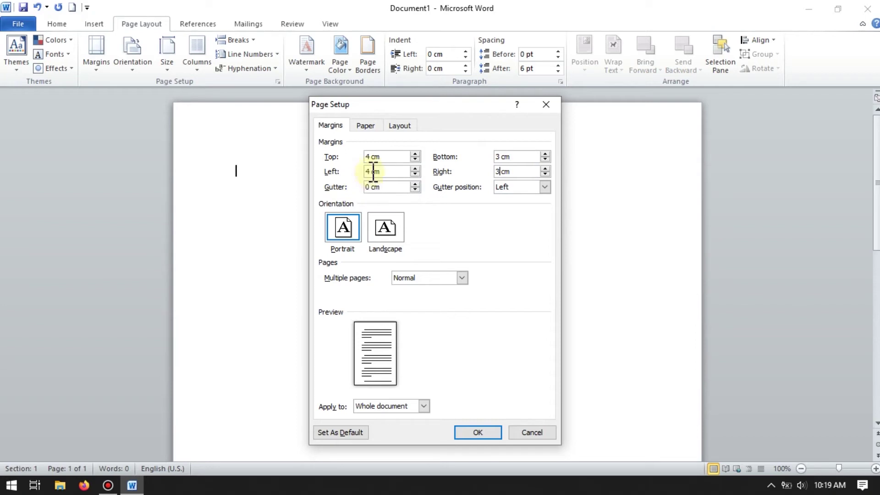
Try a 2 cm gutter with a 2 cm left margin, and restore the 4 cm left margin with the gutter cleared
left_click_drag(373, 171, 361, 189)
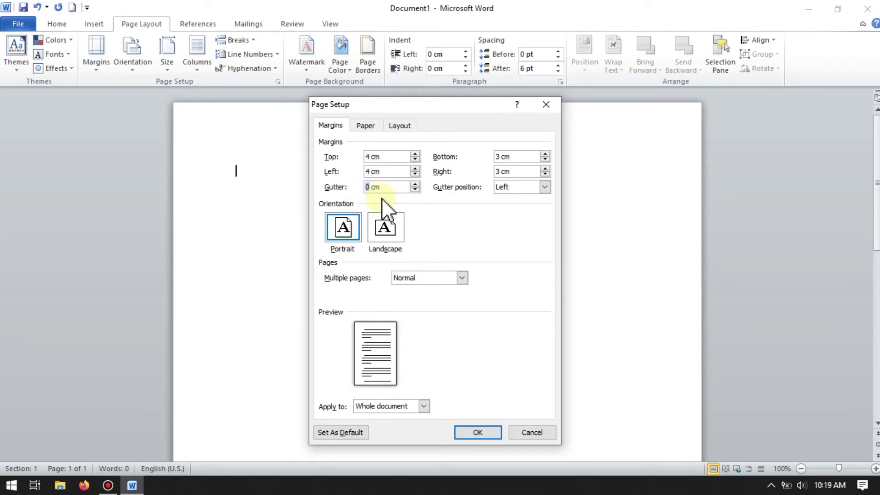
type("2")
double_click(370, 172)
type("2")
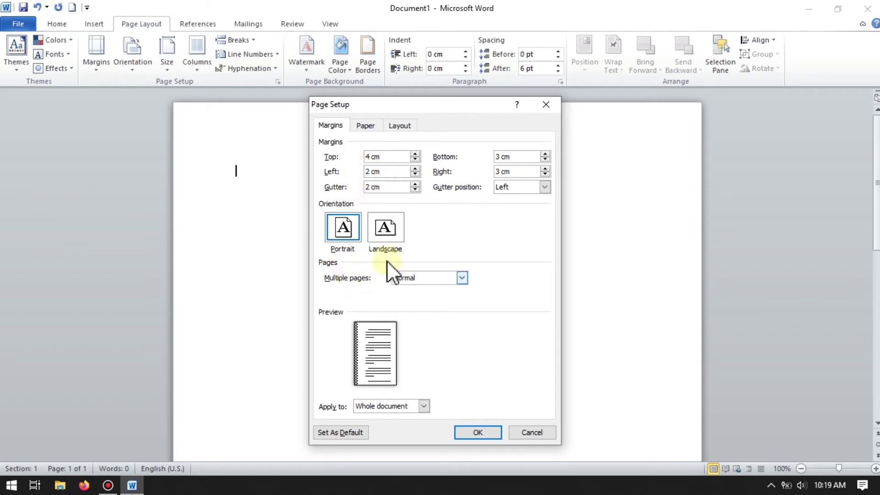
left_click(370, 172)
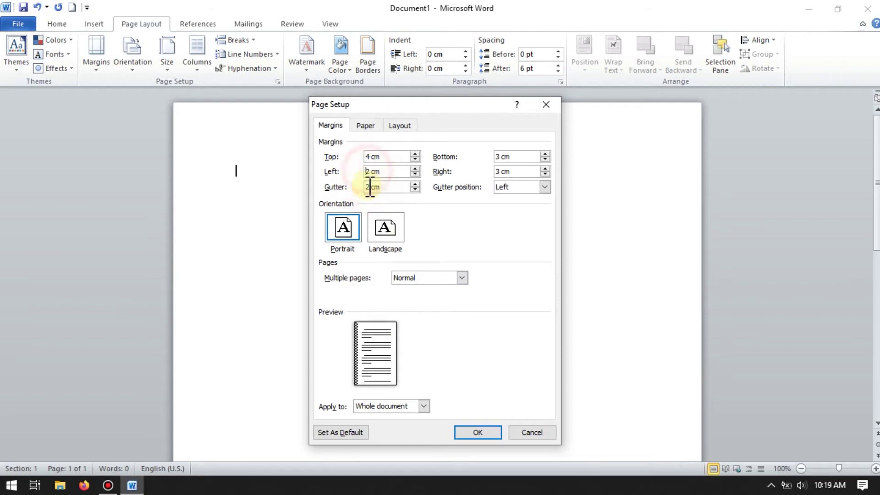
left_click(372, 186)
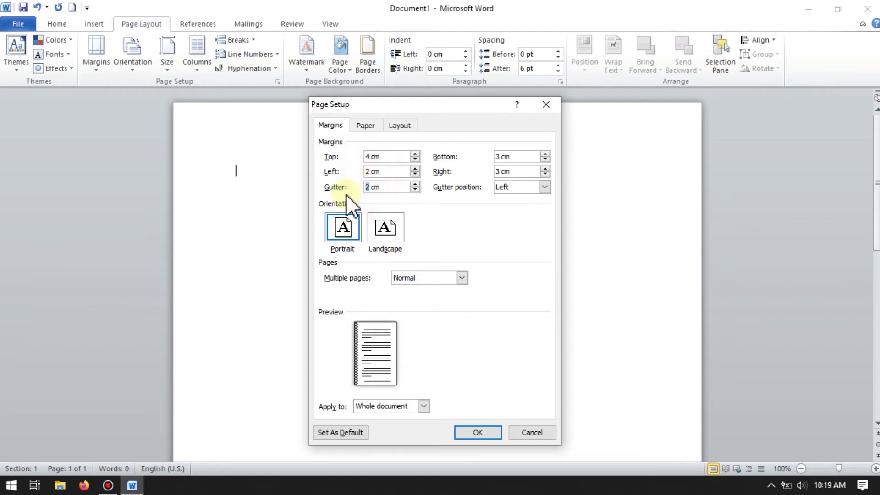
key("BackSpace")
key("BackSpace")
double_click(367, 172)
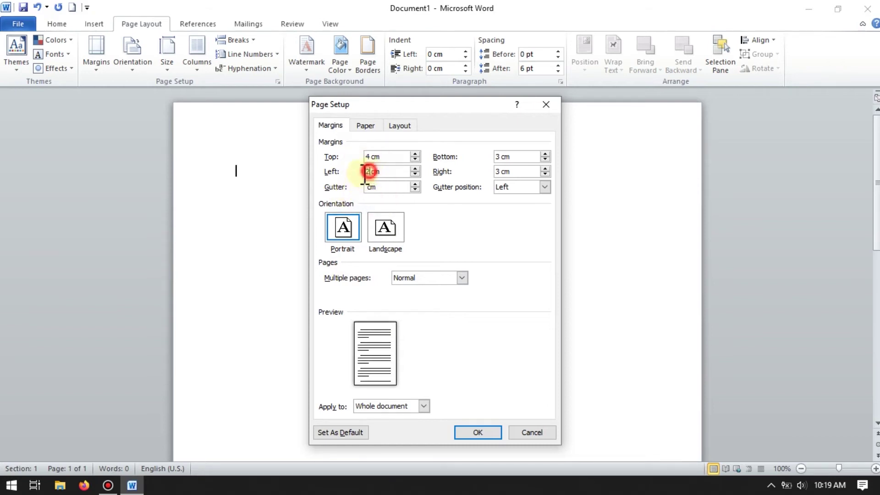
type("4")
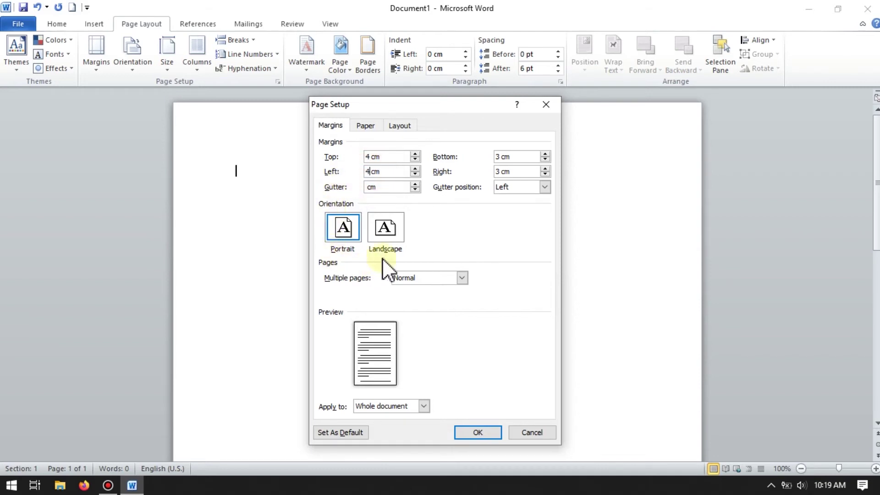
Choose portrait orientation and set the paper size to A4
left_click(342, 227)
left_click(363, 124)
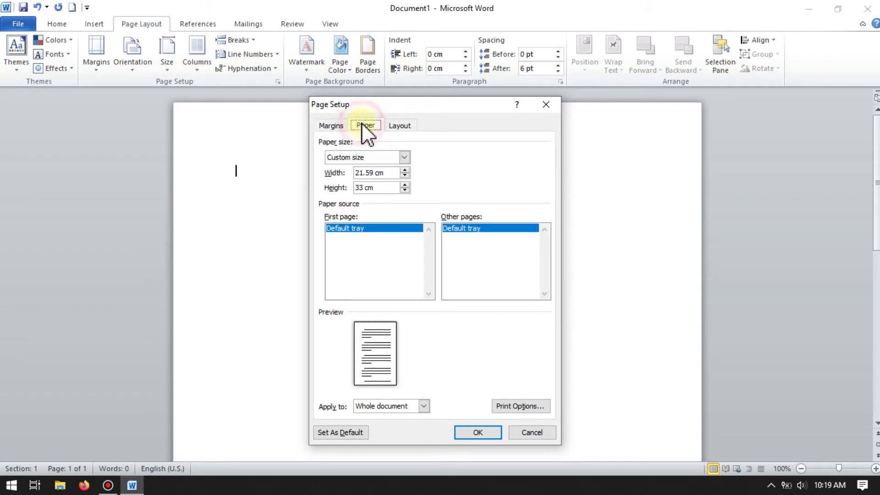
left_click(403, 158)
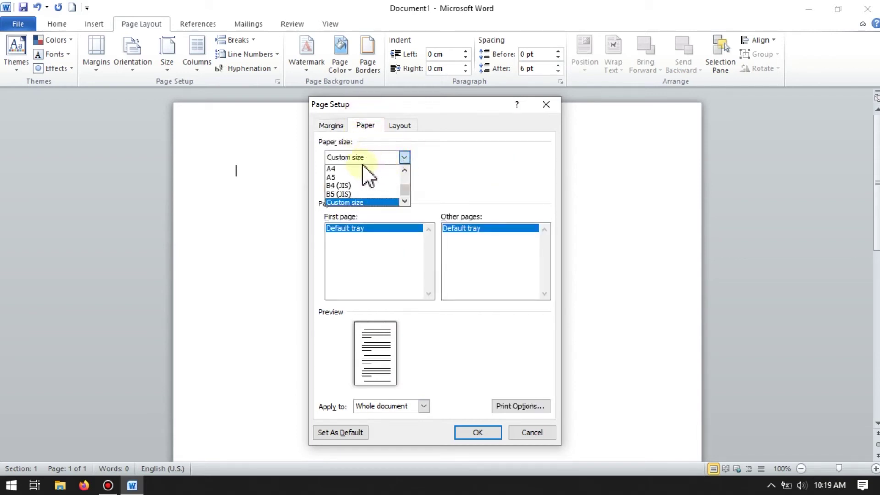
left_click(342, 169)
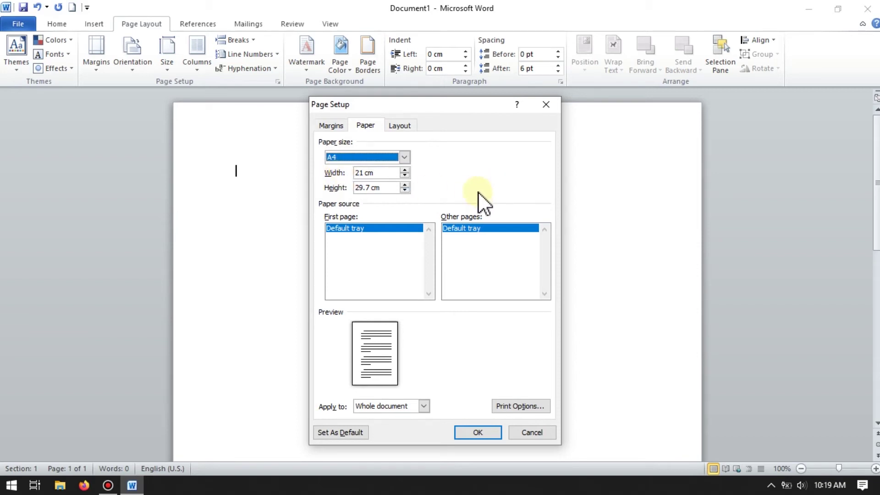
Check the layout and margin settings and save the page setup as the default for new documents based on the Normal template
left_click(398, 125)
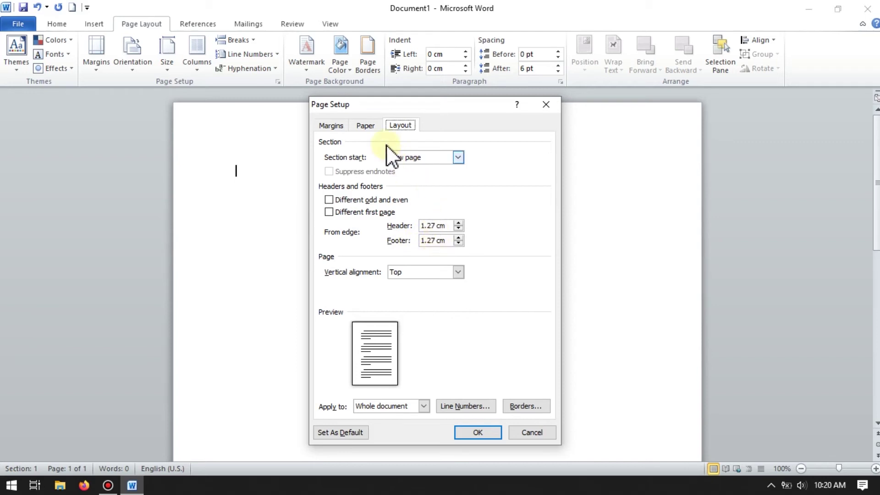
left_click(330, 124)
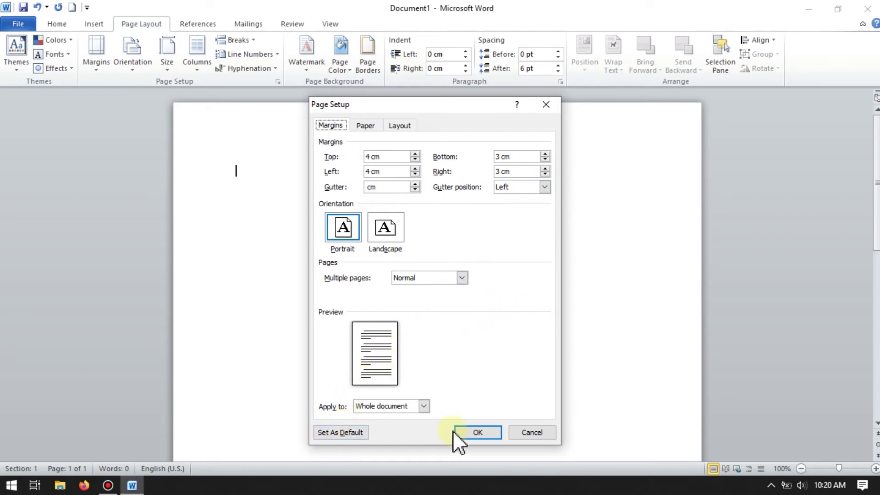
left_click(342, 433)
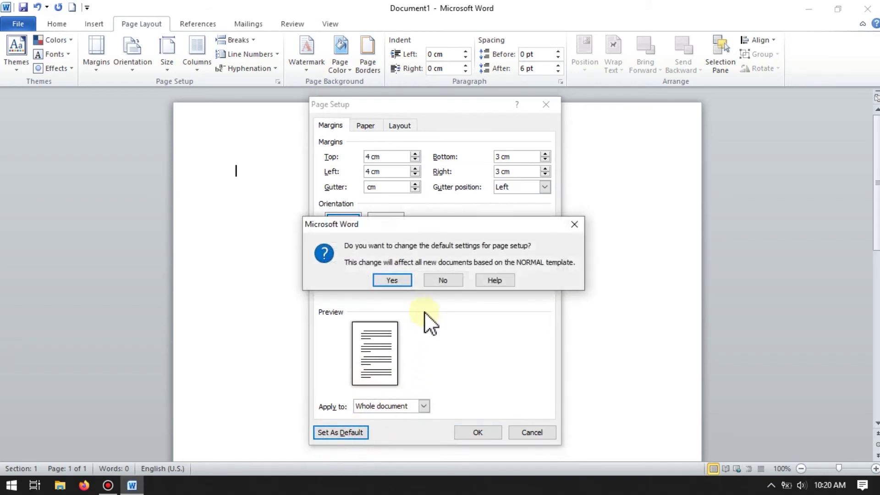
left_click(403, 278)
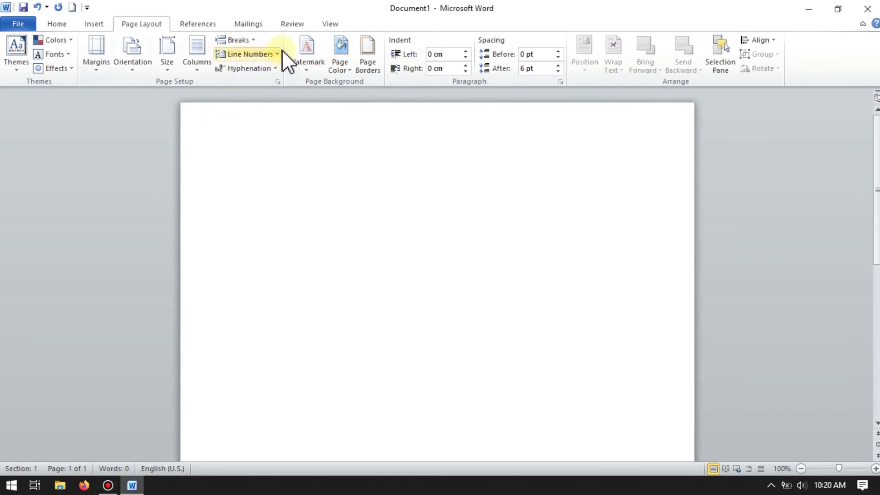
Show the ruler and place the cursor in the empty document
left_click(332, 24)
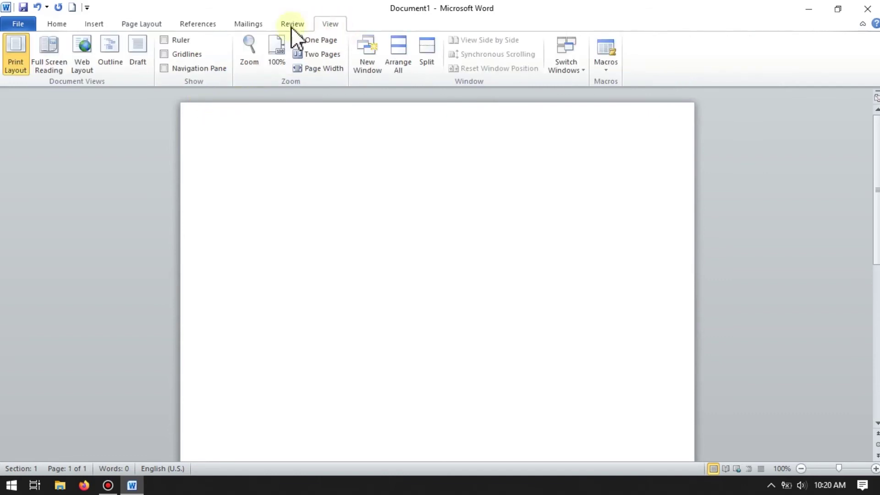
left_click(166, 41)
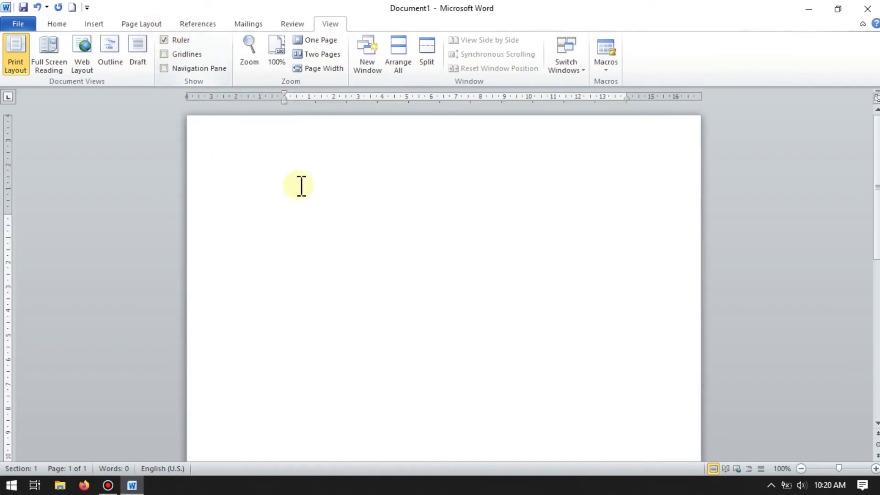
left_click(308, 215)
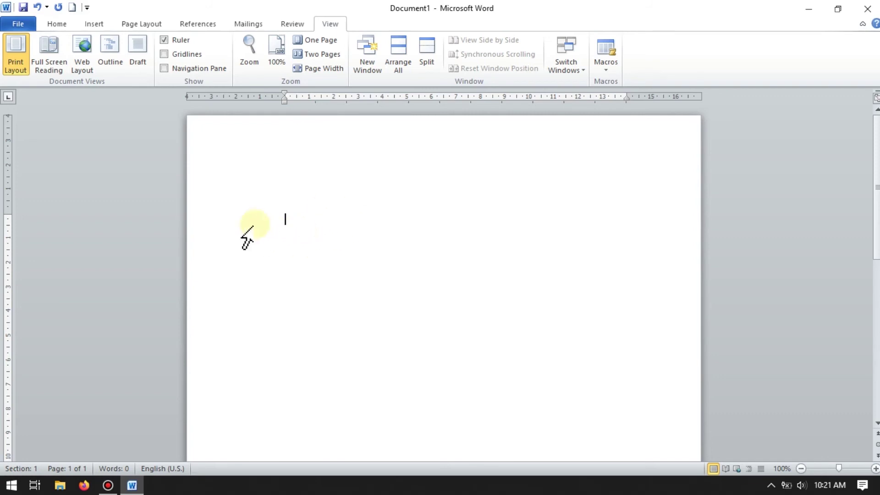
Turn on the display of text boundaries in Word's advanced document content options
left_click(18, 27)
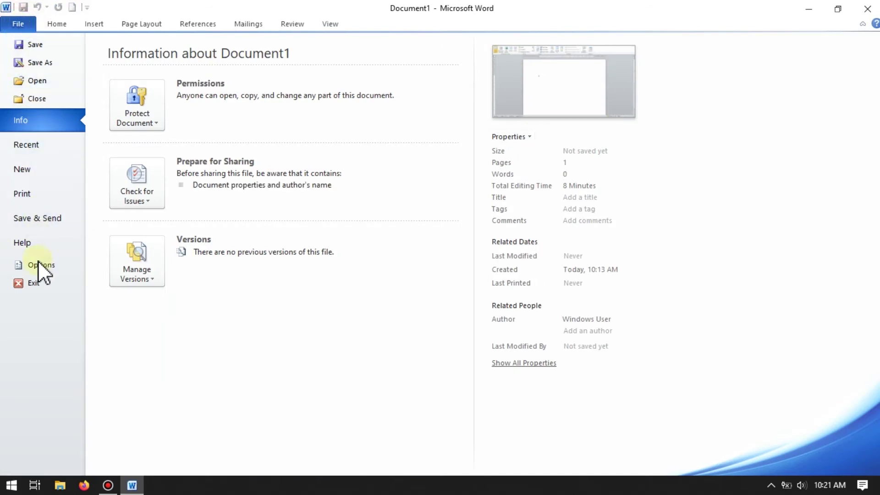
left_click(57, 264)
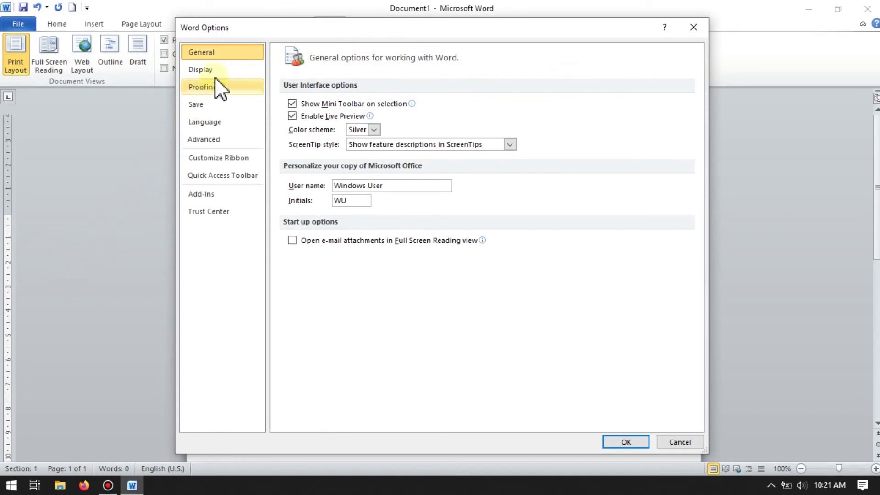
left_click(223, 140)
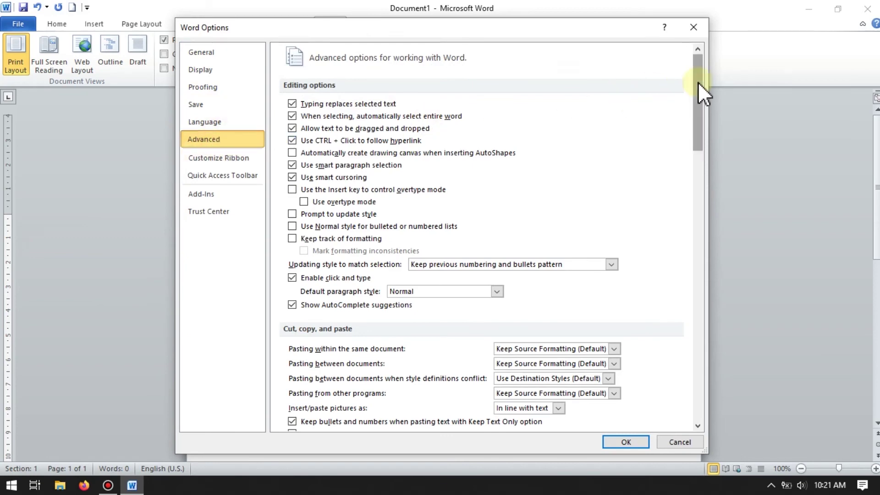
left_click_drag(697, 83, 712, 195)
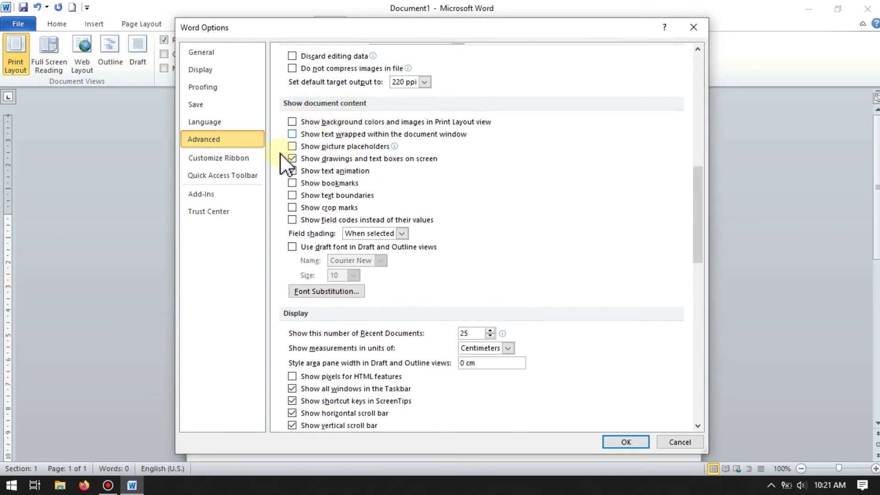
left_click(291, 196)
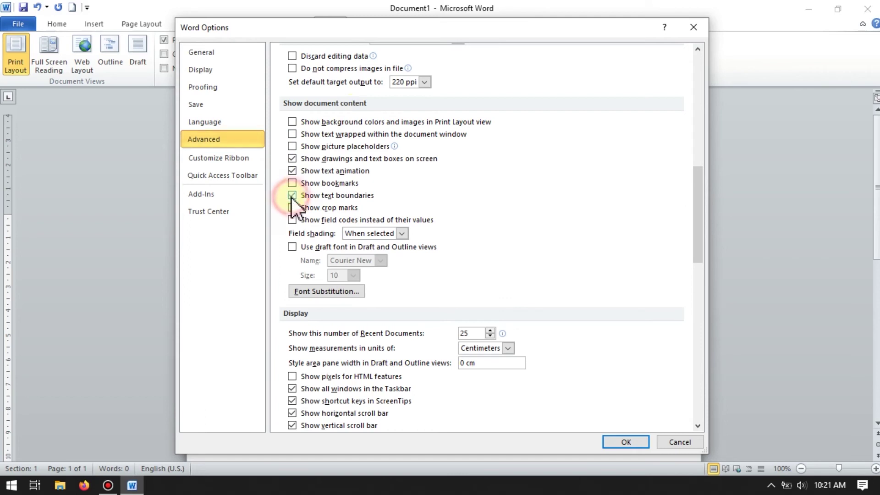
left_click(626, 442)
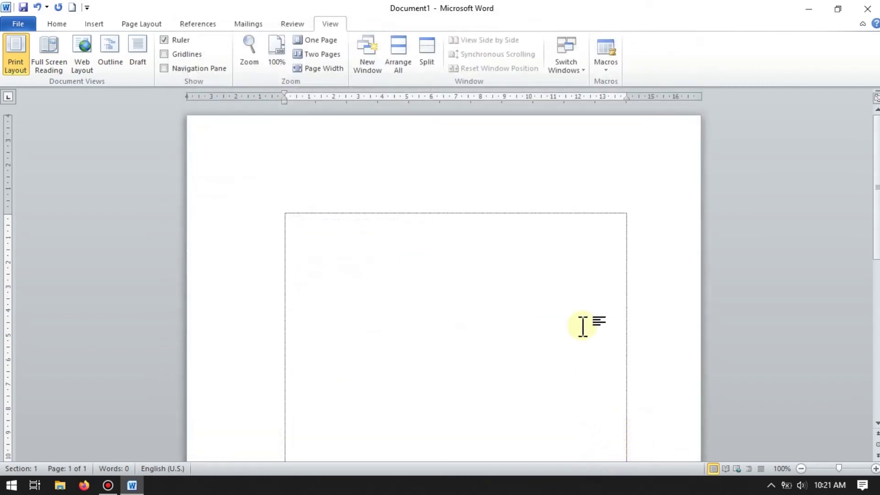
Inspect the text boundaries over the whole page, from the upper margin to the lower one, and return to 100% zoom
left_click_drag(838, 468, 820, 469)
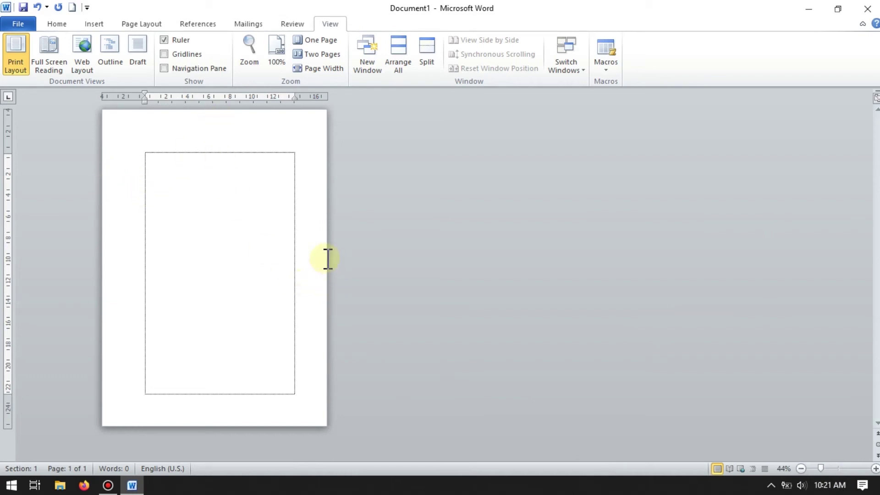
left_click(834, 469)
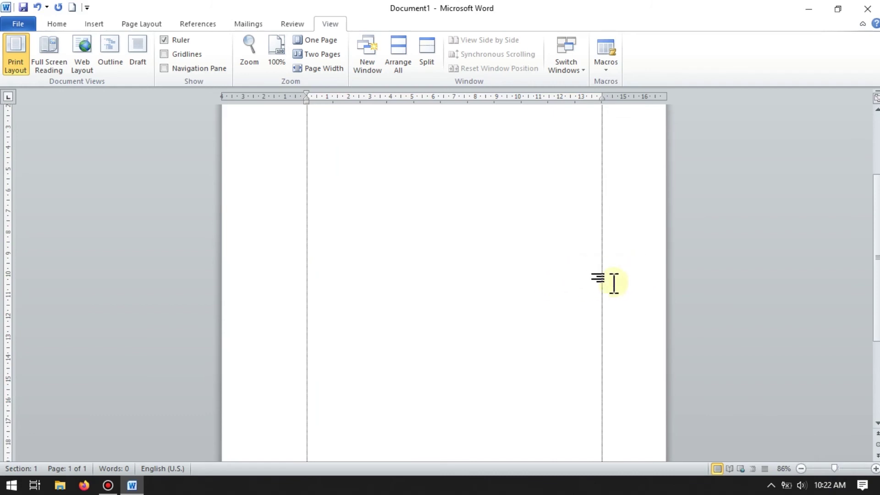
scroll(596, 296, "down", 5)
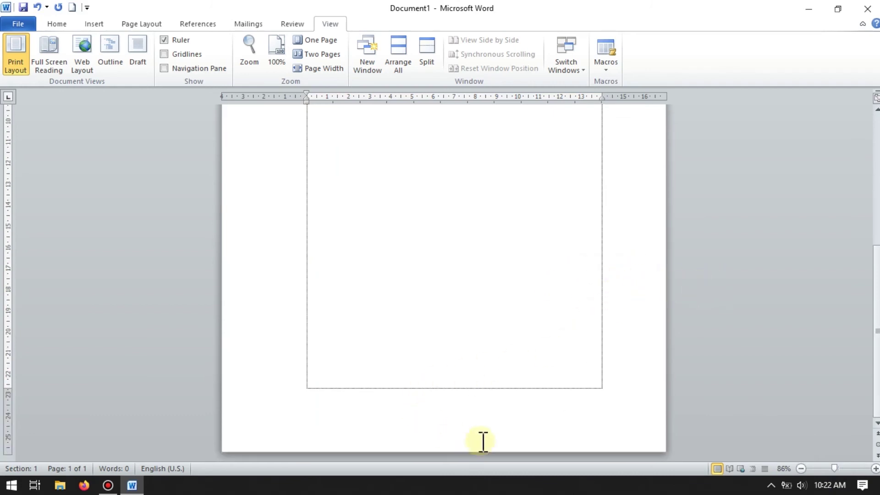
scroll(486, 417, "up", 10)
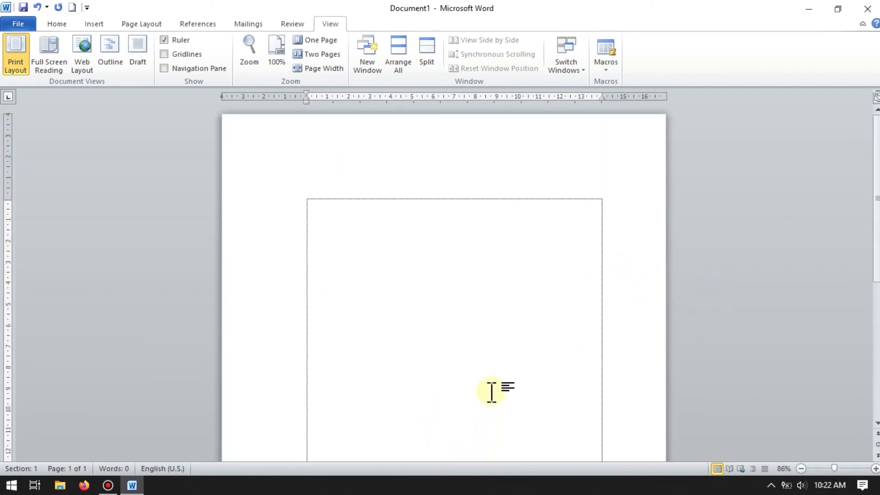
left_click(838, 469)
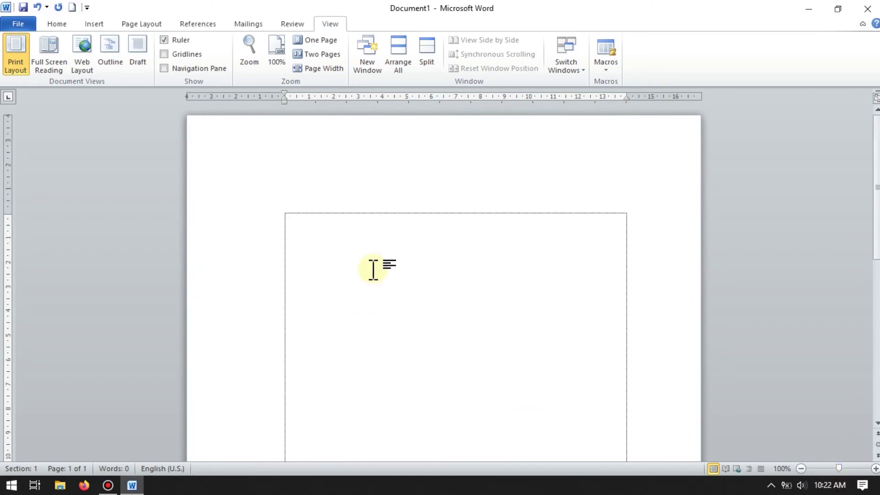
Close the document without saving, refresh the desktop and restart Microsoft Word 2010 with a blank document
left_click(52, 25)
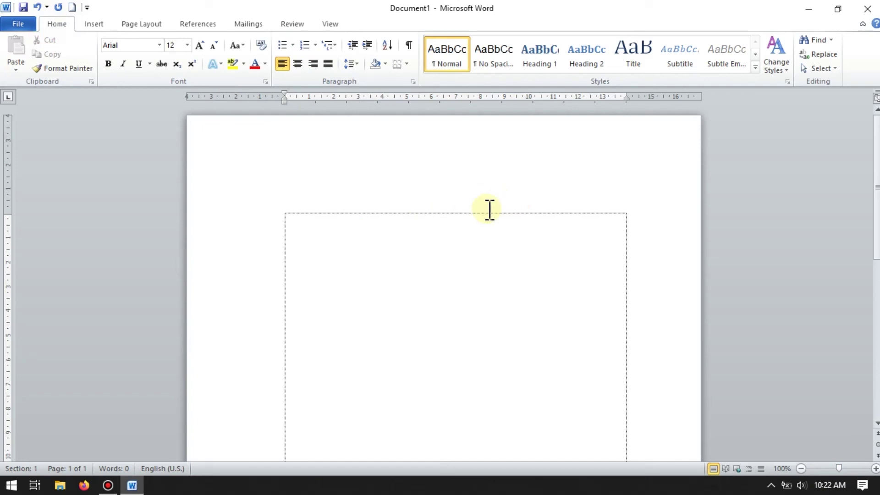
left_click(868, 9)
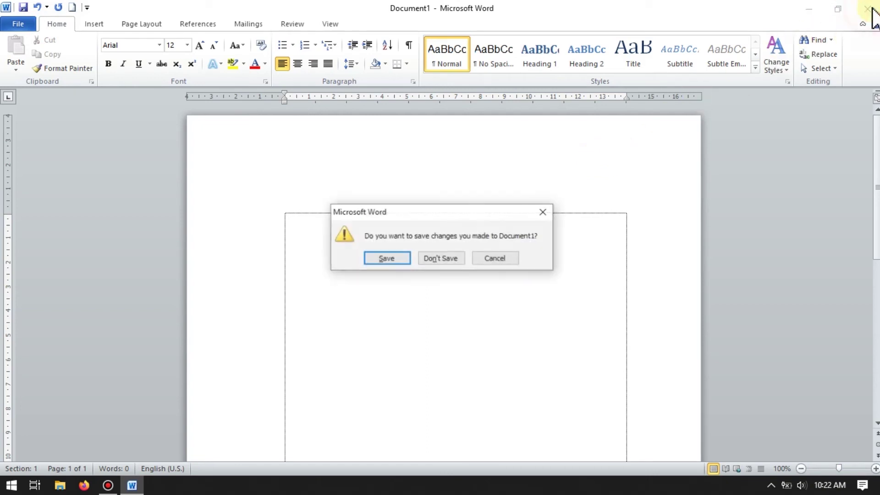
left_click(449, 257)
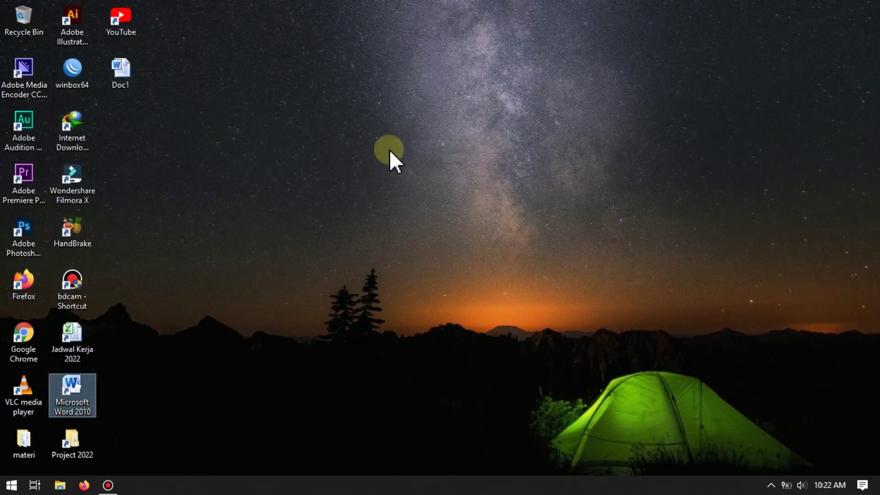
right_click(385, 133)
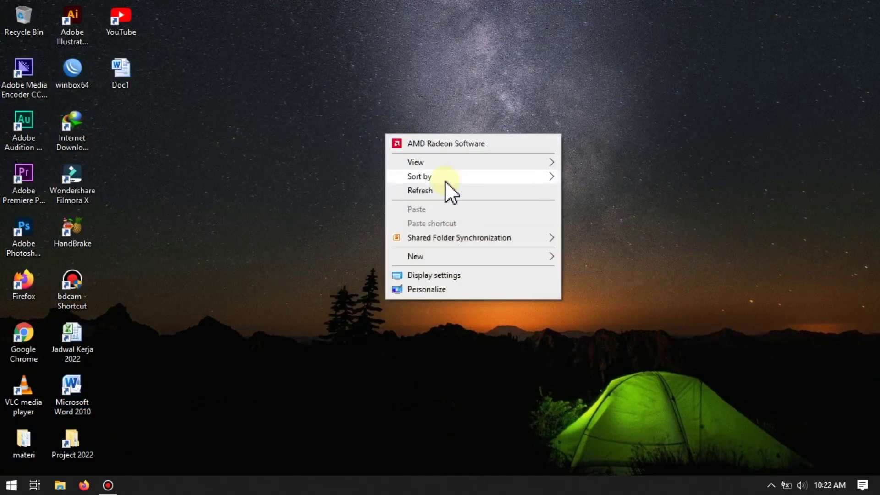
left_click(441, 188)
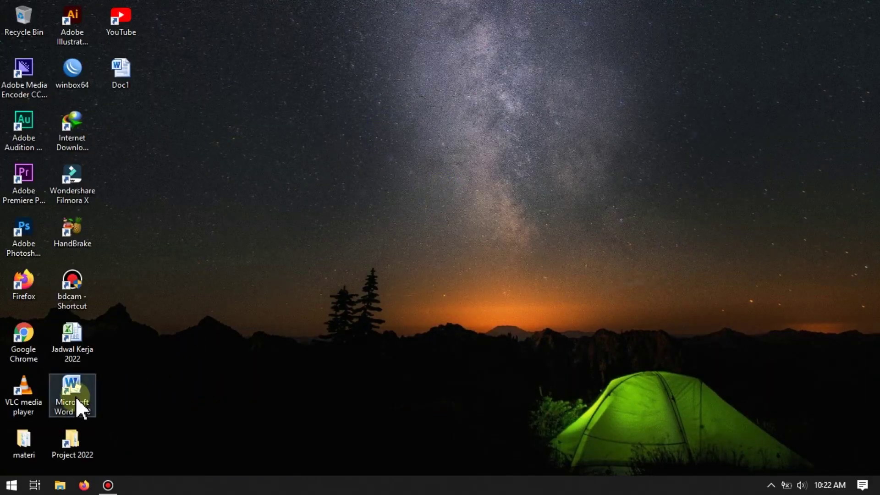
double_click(75, 392)
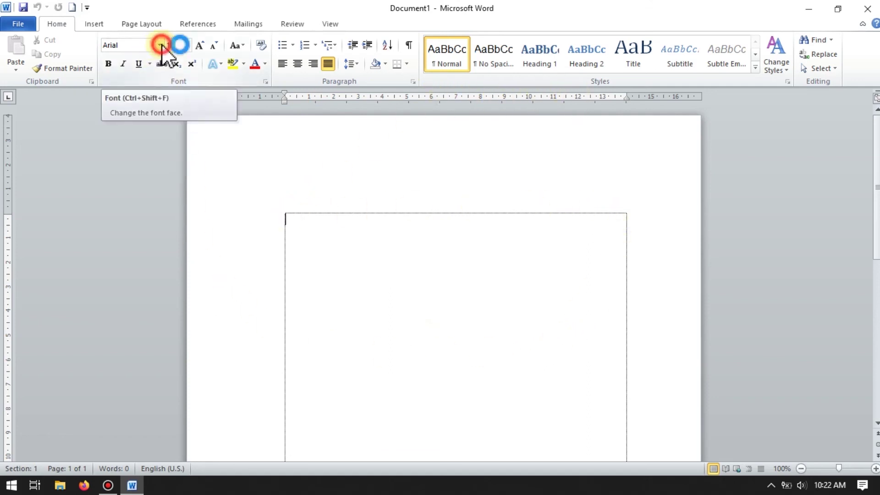
Check the new document's font size, text alignment, line spacing and paragraph spacing settings
left_click(185, 47)
left_click(122, 167)
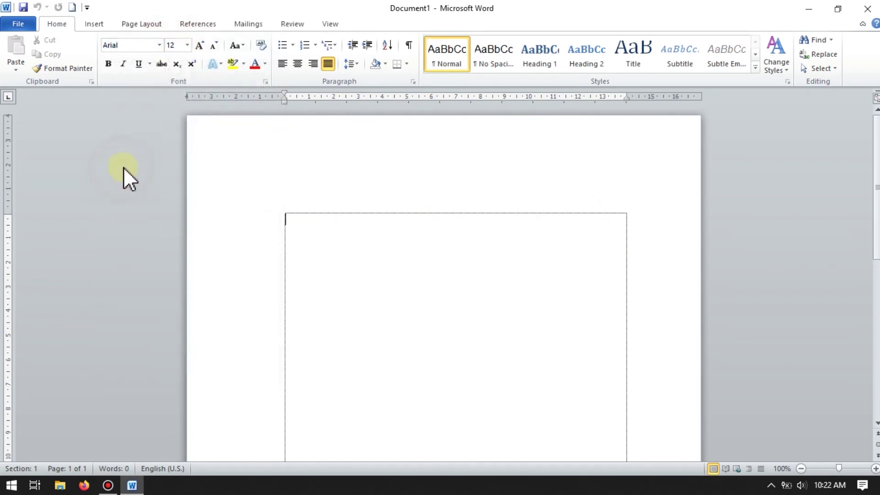
left_click(328, 65)
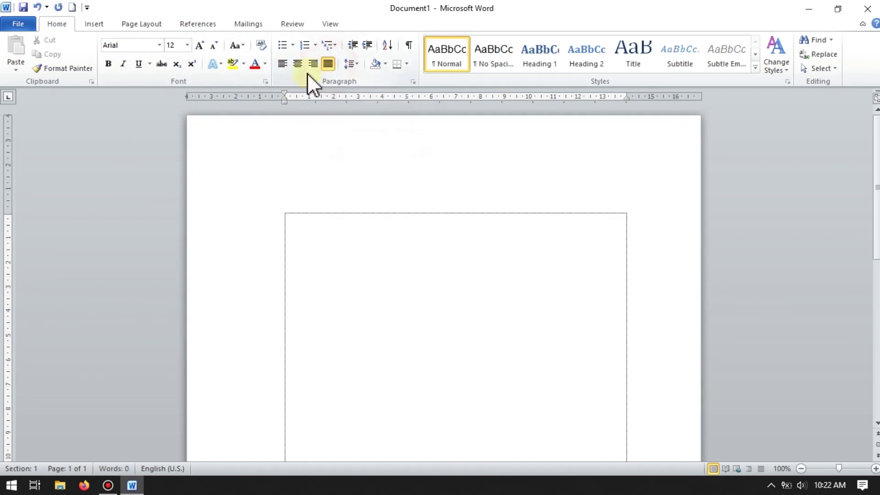
left_click(358, 65)
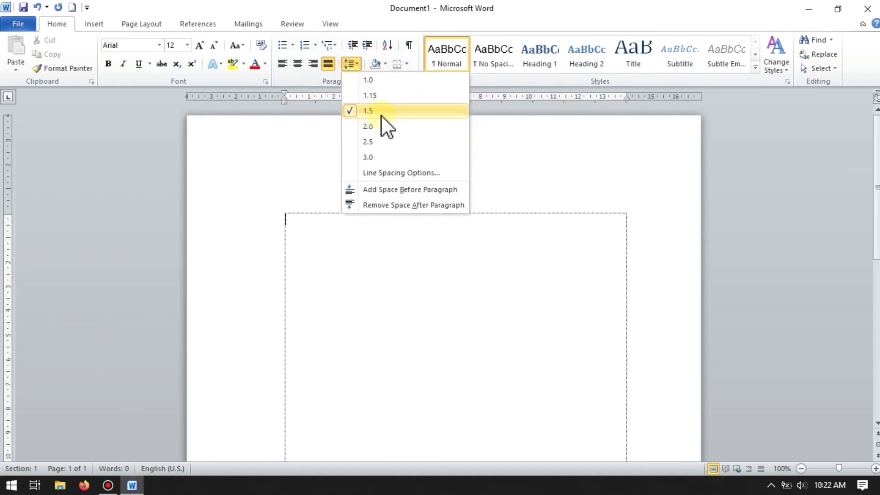
left_click(143, 113)
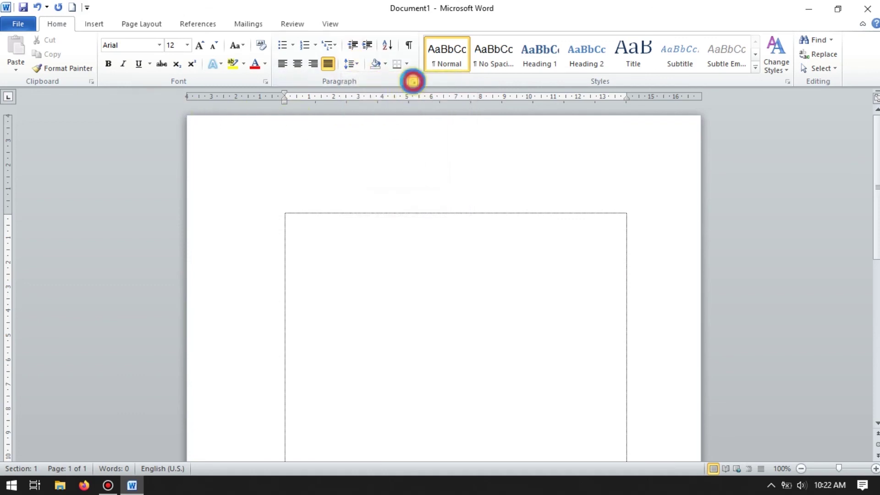
left_click(412, 82)
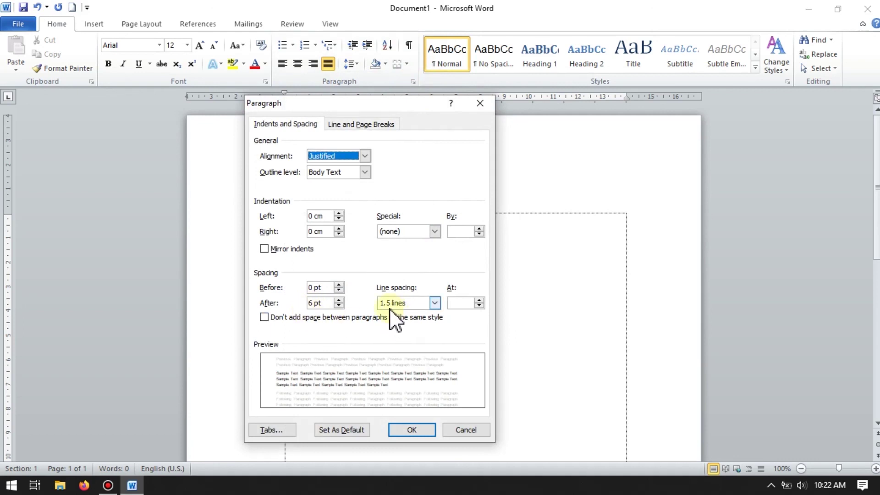
left_click(412, 430)
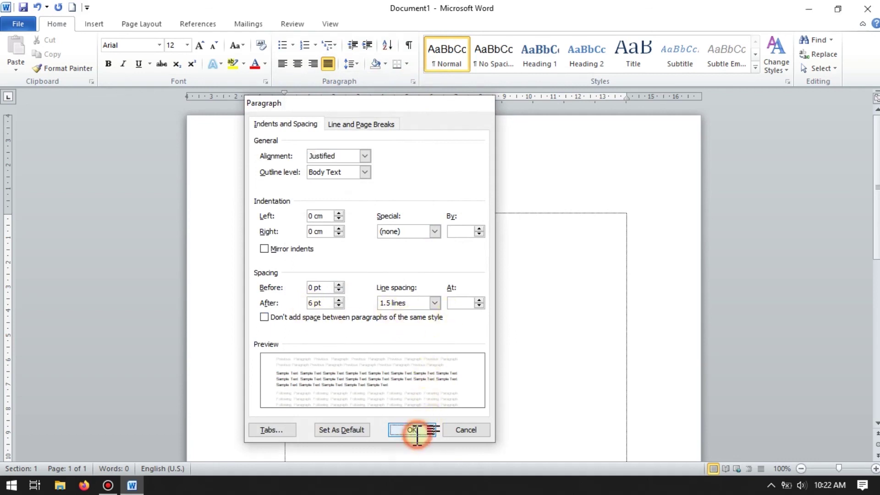
Check the new document's margins, paper size and layout in the page setup, and look over the page
left_click(143, 24)
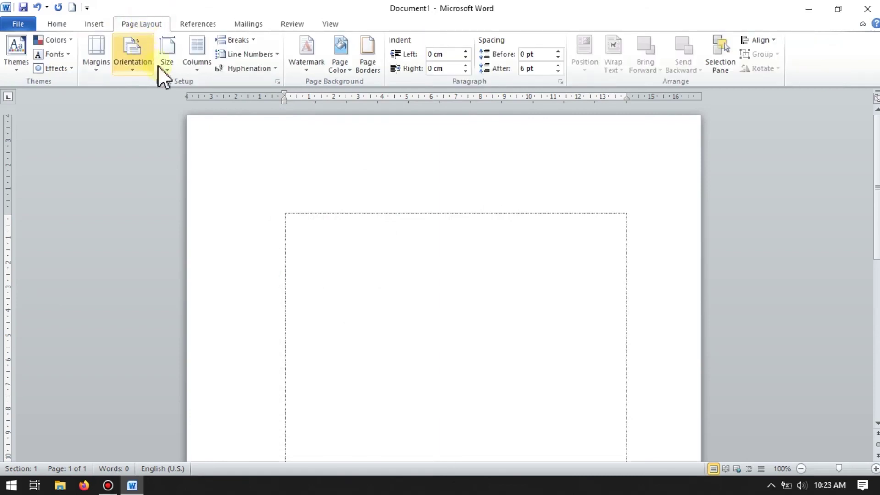
left_click(278, 82)
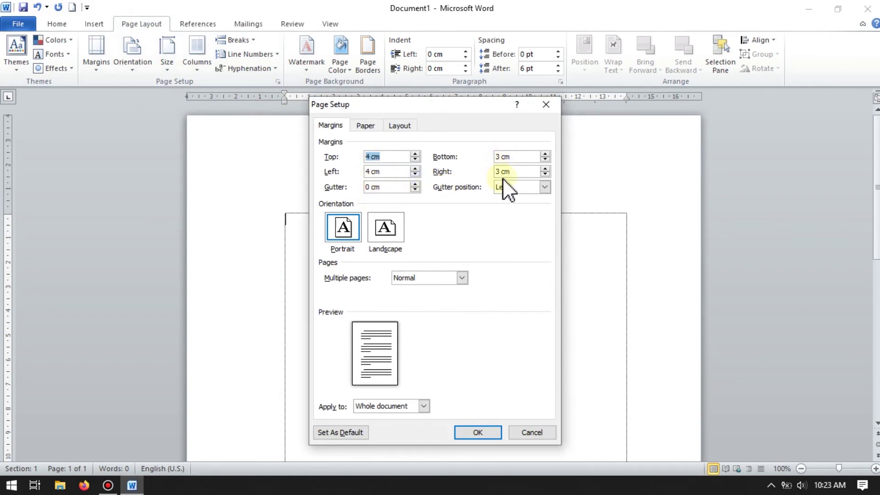
left_click(366, 126)
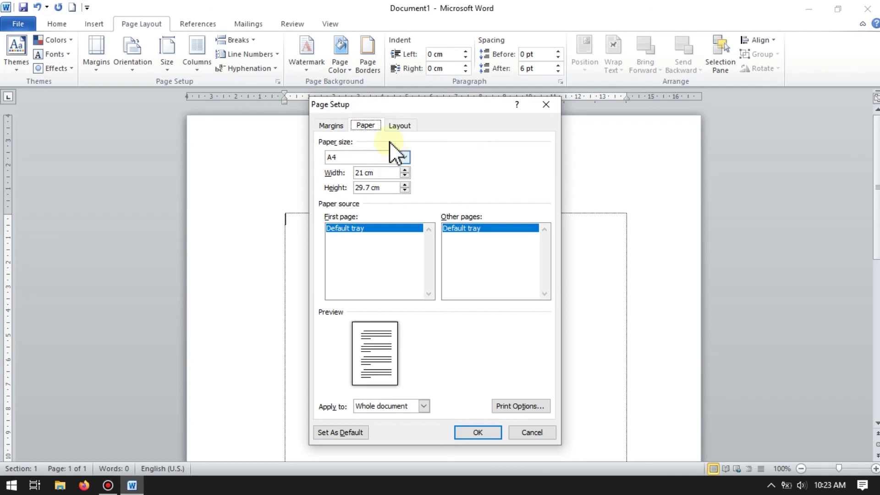
left_click(403, 128)
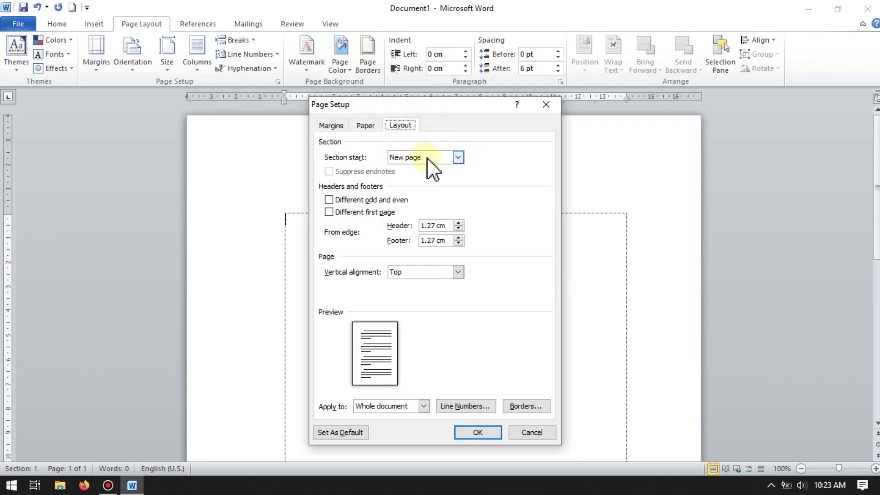
left_click(480, 434)
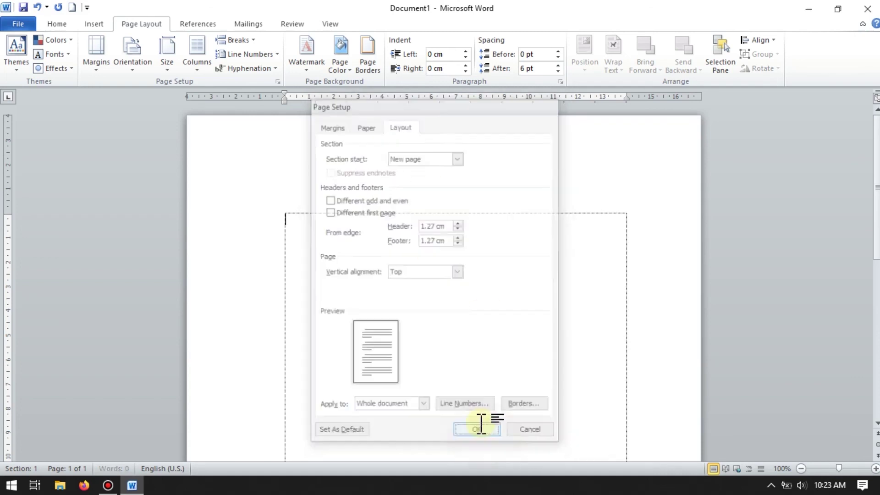
scroll(418, 330, "down", 6)
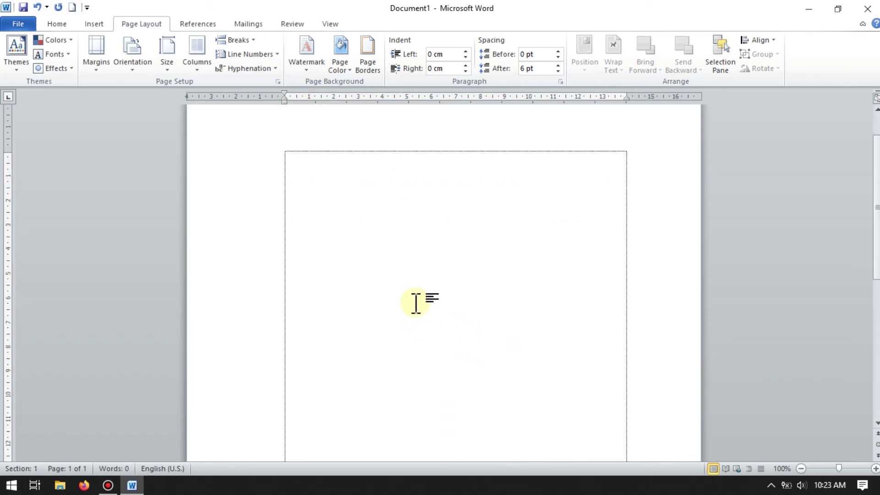
Create two new blank documents, entering the sample text "jbEFKBDSFB" in the first and "JHJDSKLH" in the second
left_click(72, 7)
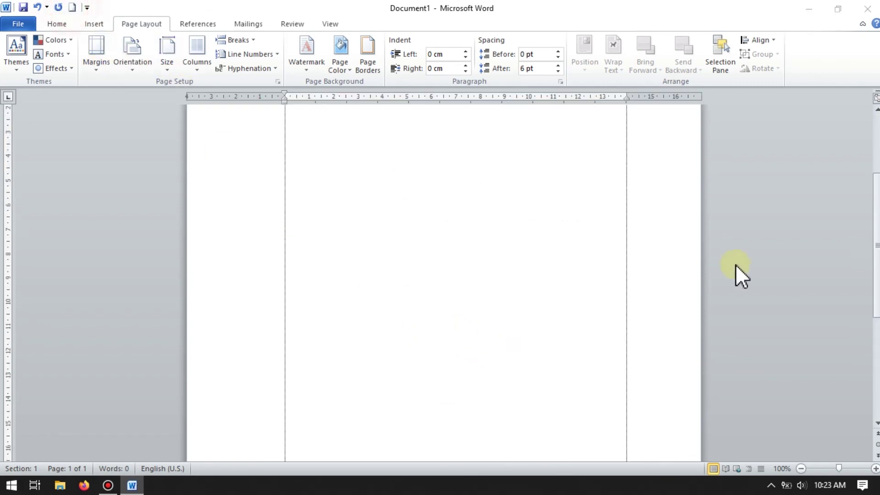
type("jbEFKBDSFB")
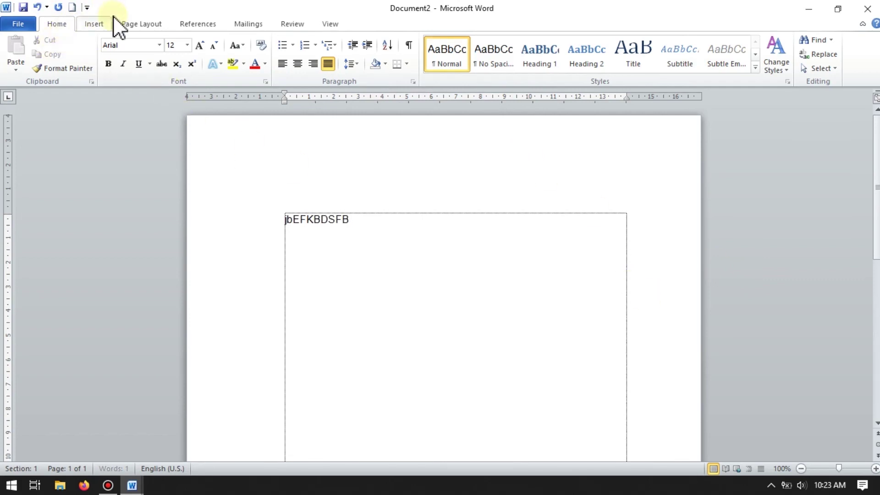
left_click(73, 7)
type("JHJDSKLH")
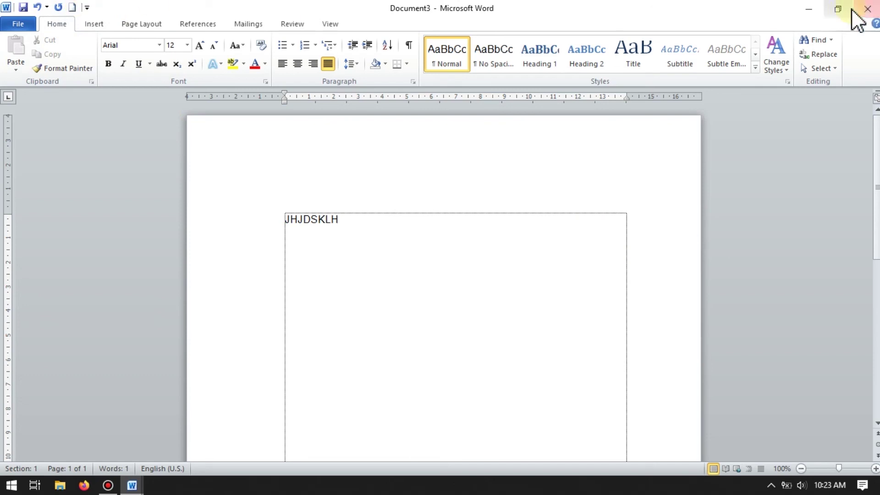
Close both sample-text documents without saving and return to the empty Document1
left_click(867, 9)
left_click(449, 260)
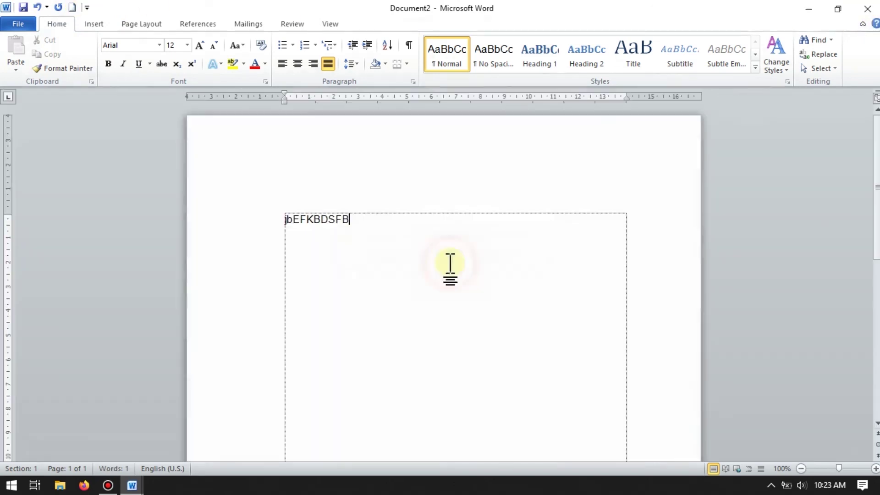
left_click(867, 9)
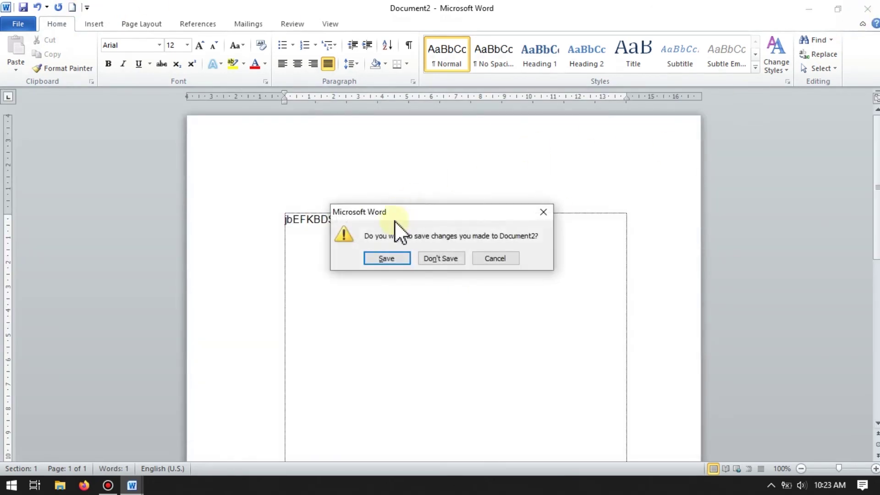
left_click(439, 259)
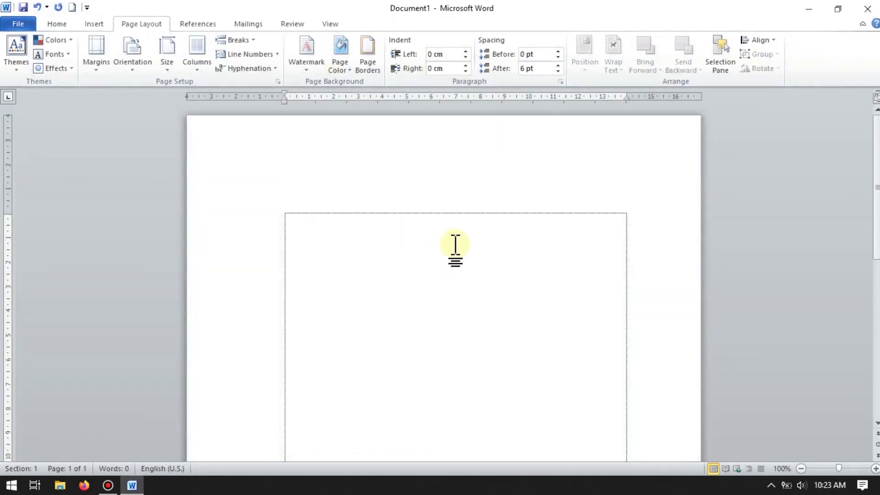